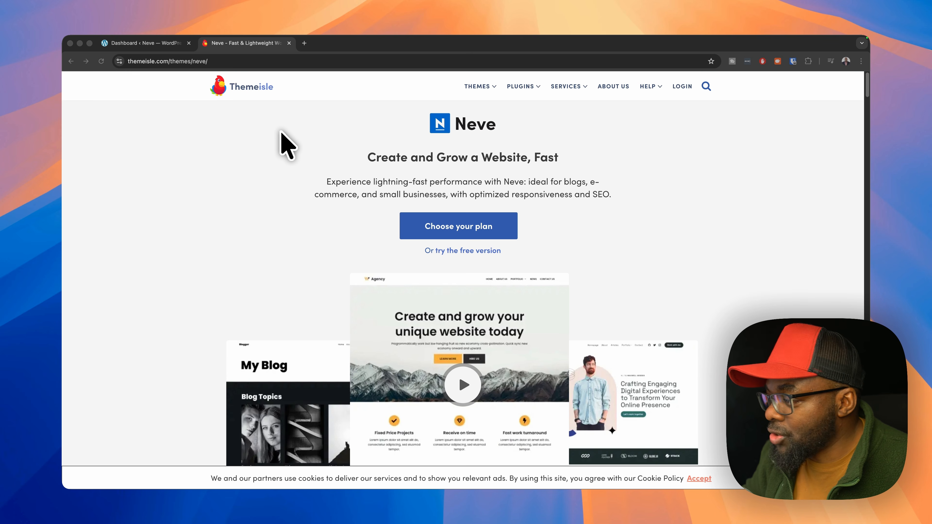
- Look over the Neve theme's product page on Themeisle and return to the WordPress dashboard
{"action": "scroll", "coordinate": [521, 257], "scroll_direction": "down", "scroll_amount": 3}
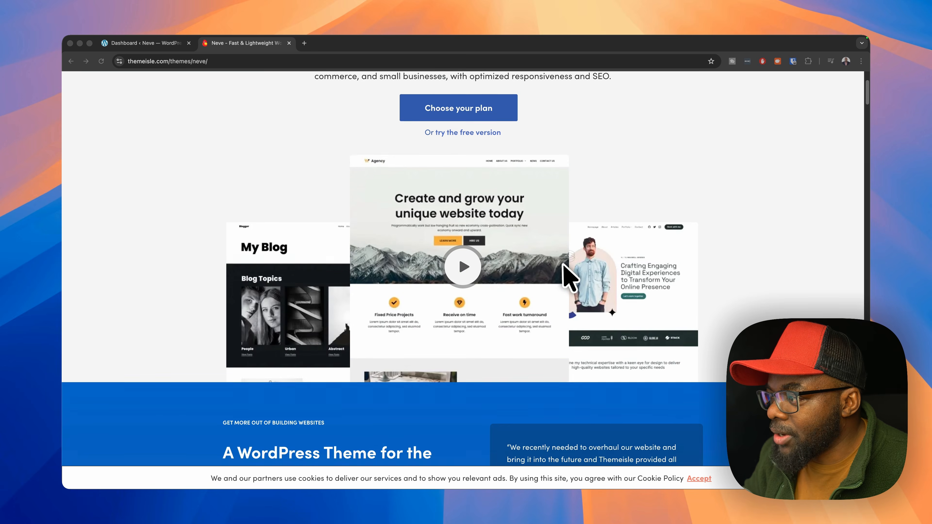
{"action": "scroll", "coordinate": [582, 281], "scroll_direction": "down", "scroll_amount": 10}
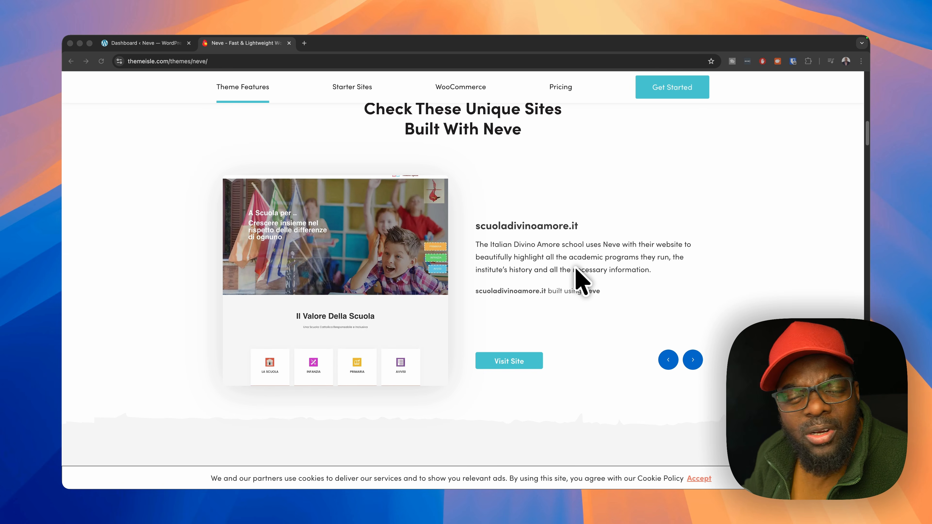
{"action": "scroll", "coordinate": [582, 281], "scroll_direction": "up", "scroll_amount": 15}
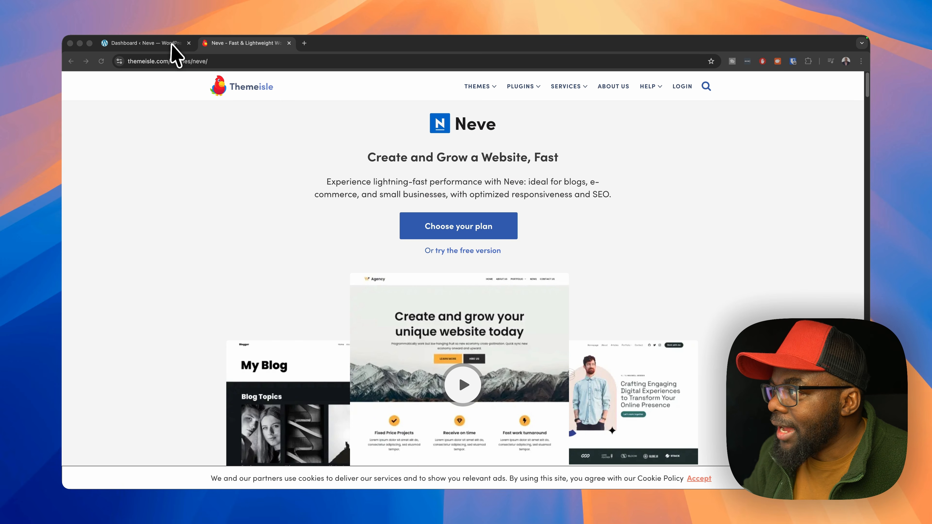
{"action": "left_click", "coordinate": [172, 44]}
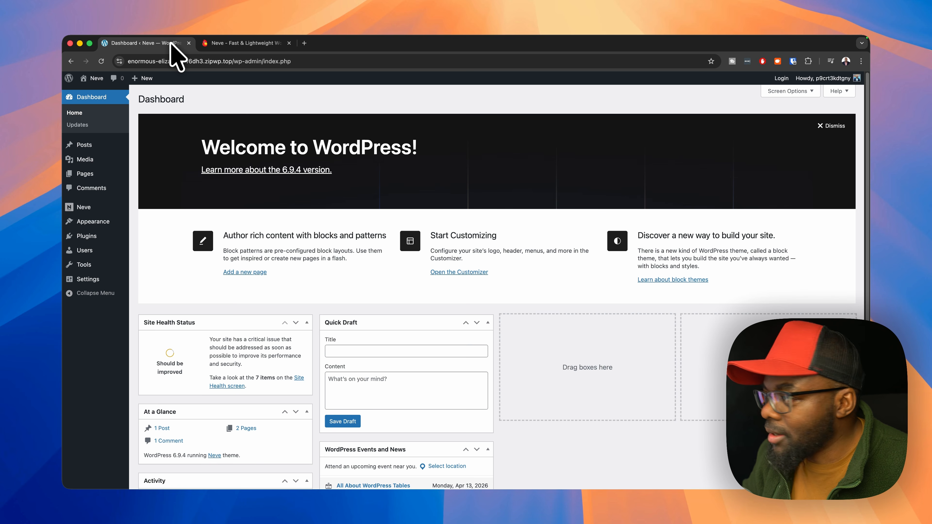
- Check the installed WordPress themes and plugins, and open the Neve theme's own dashboard
{"action": "mouse_move", "coordinate": [129, 219]}
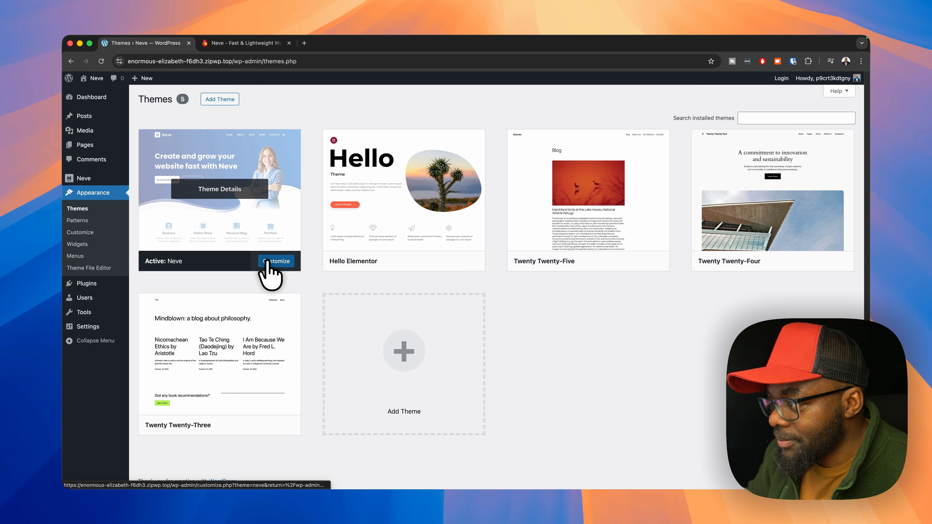
{"action": "mouse_move", "coordinate": [95, 287]}
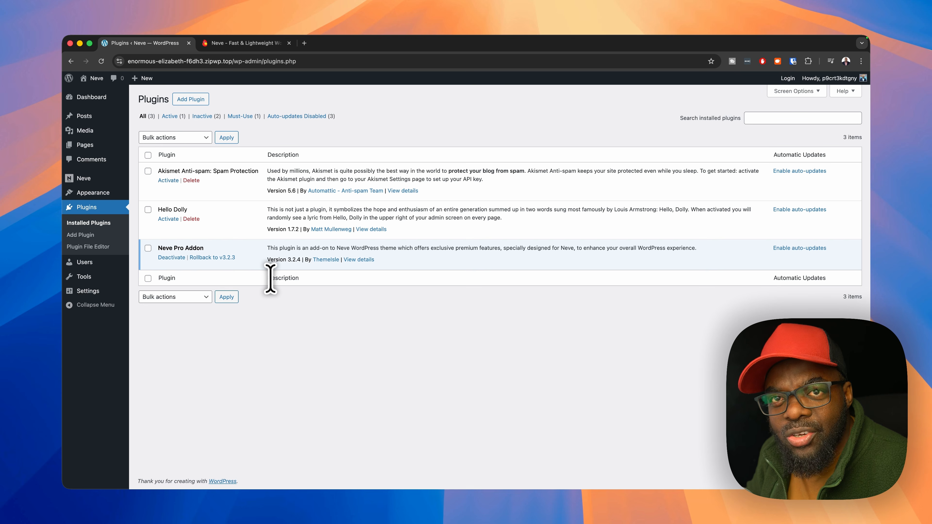
{"action": "mouse_move", "coordinate": [93, 182]}
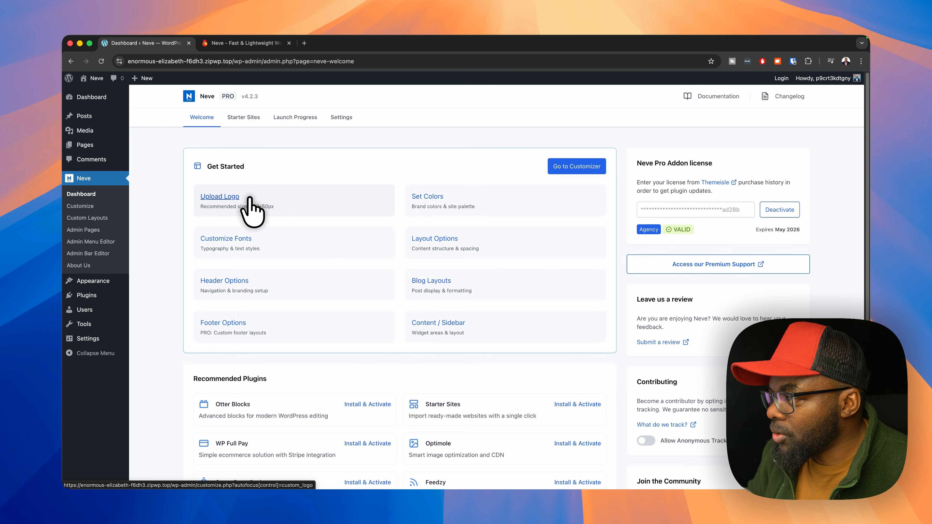
- Open the theme's color settings and change the Base palette's Primary Accent to dark brown
{"action": "left_click", "coordinate": [441, 201]}
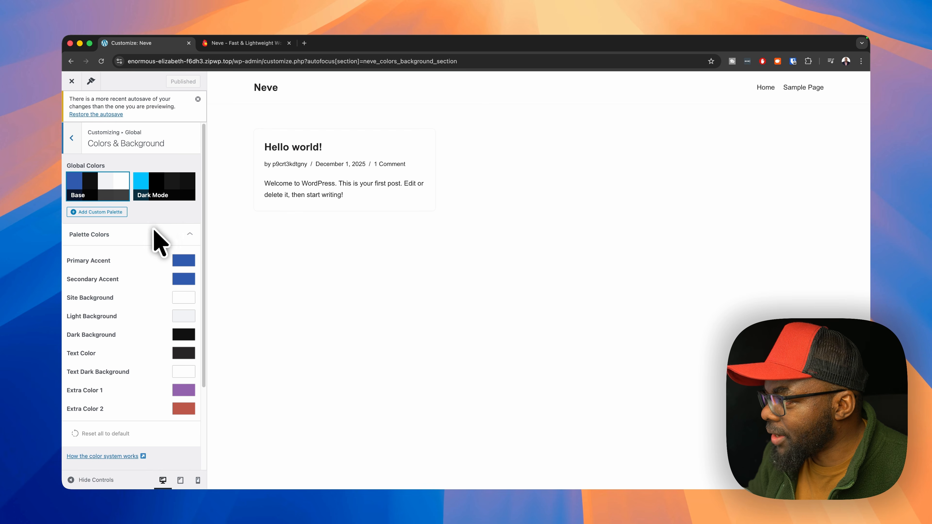
{"action": "key", "text": "ctrl+alt+a"}
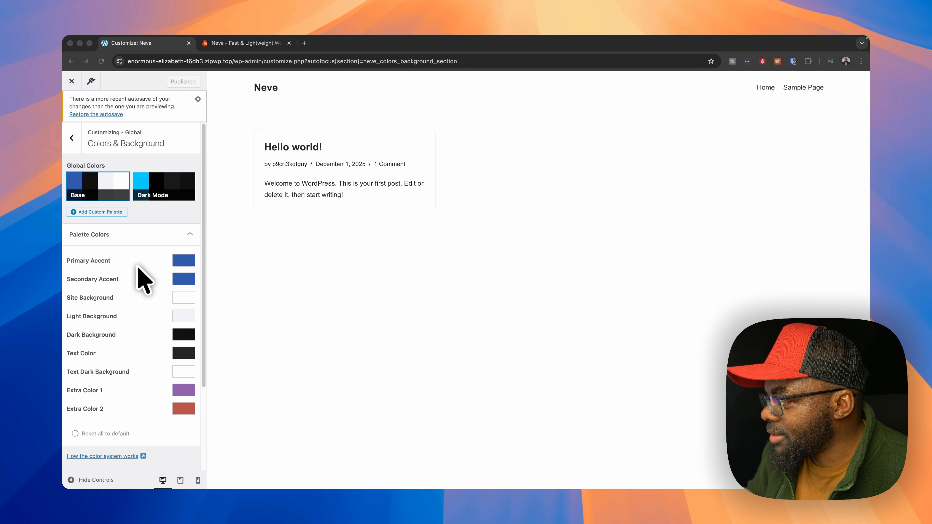
{"action": "left_click", "coordinate": [159, 260]}
{"action": "left_click", "coordinate": [184, 261]}
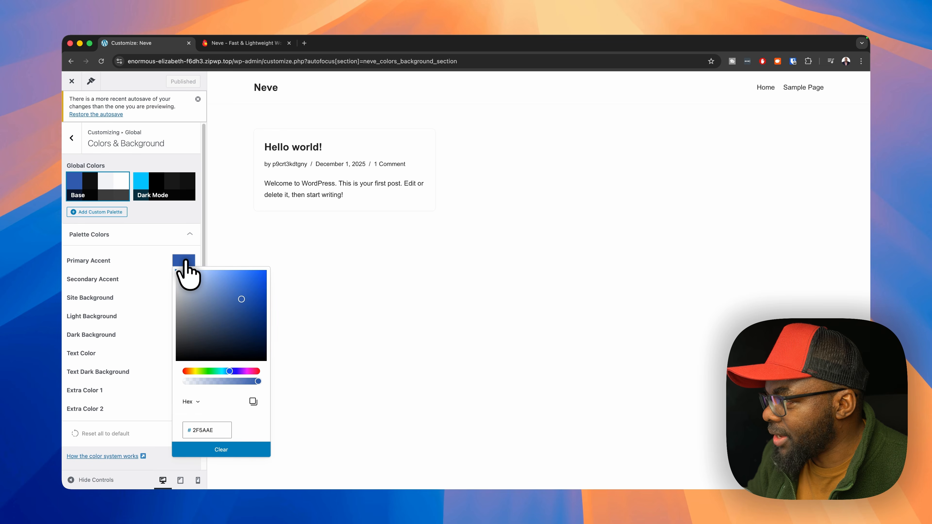
{"action": "left_click_drag", "start_coordinate": [205, 368], "coordinate": [187, 369]}
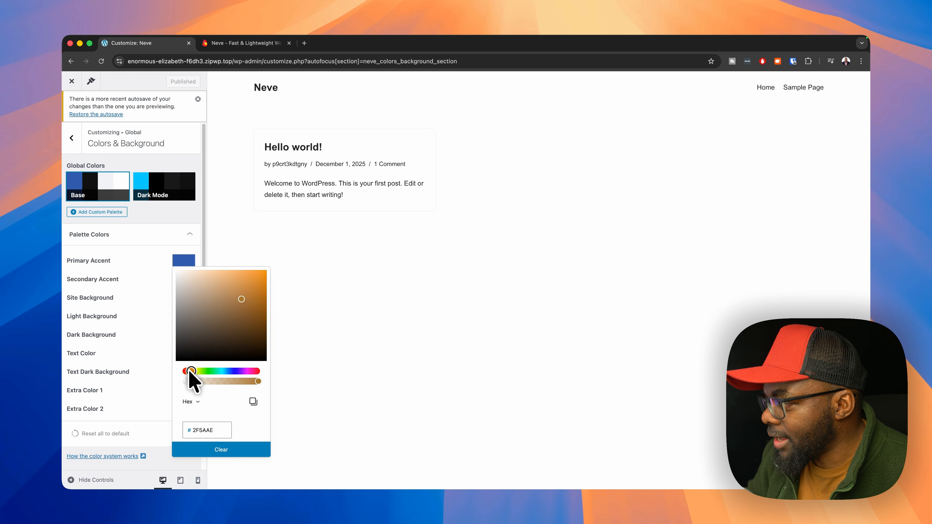
{"action": "left_click", "coordinate": [259, 274]}
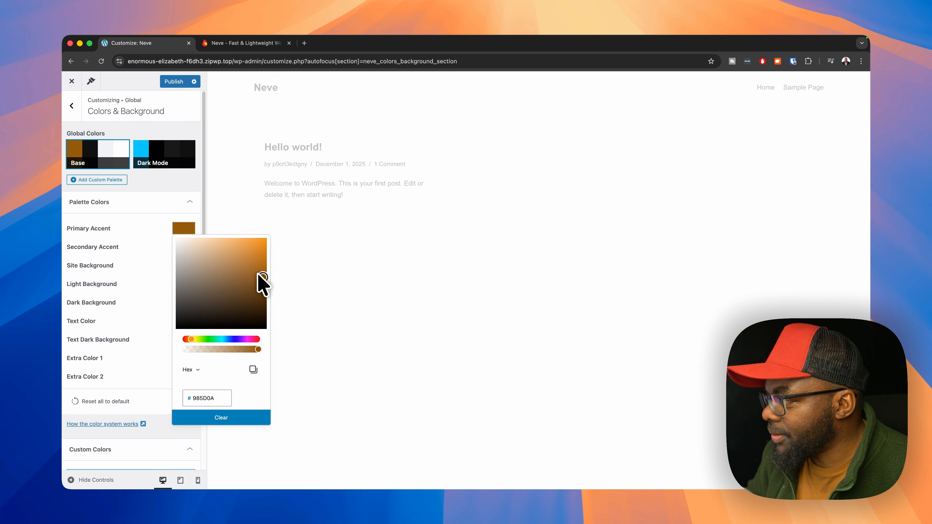
{"action": "left_click", "coordinate": [147, 249]}
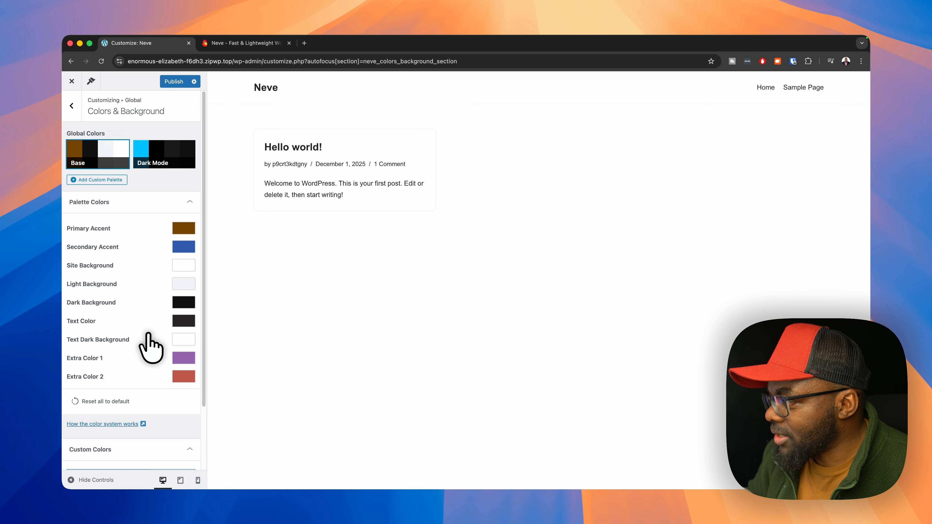
- Look over the remaining color settings and the global Container settings
{"action": "scroll", "coordinate": [141, 374], "scroll_direction": "down", "scroll_amount": 4}
{"action": "scroll", "coordinate": [144, 383], "scroll_direction": "up", "scroll_amount": 4}
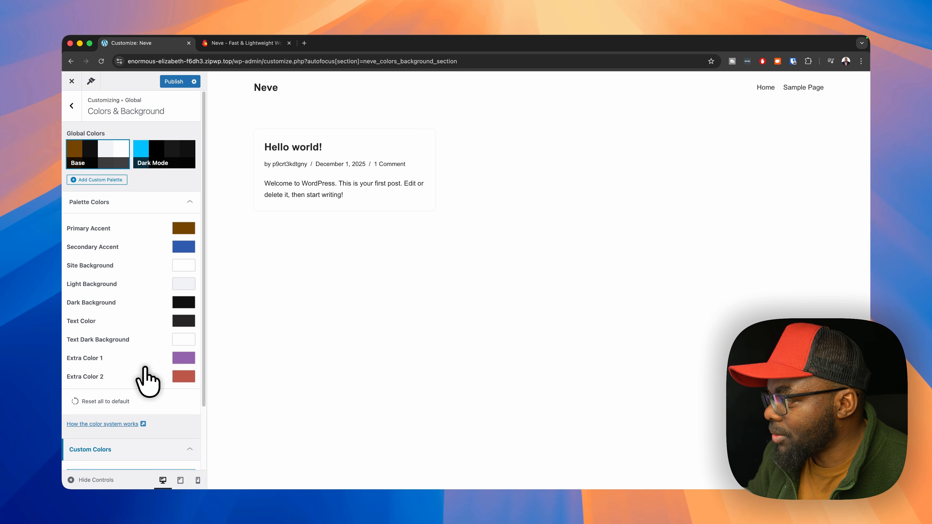
{"action": "left_click", "coordinate": [72, 105]}
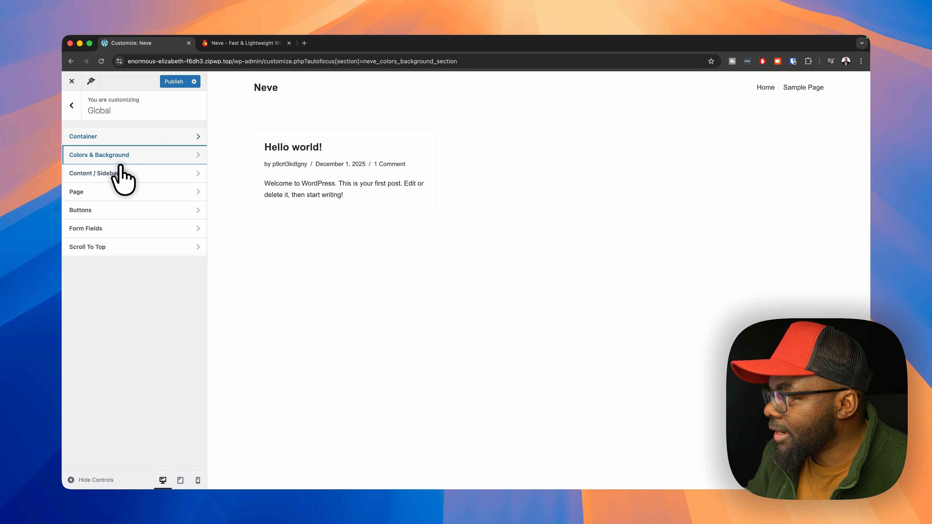
{"action": "left_click", "coordinate": [125, 136]}
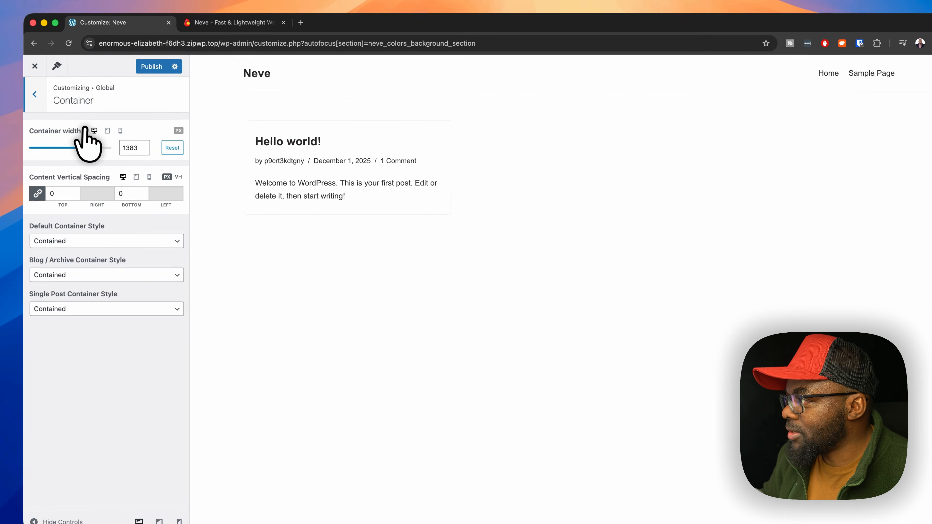
{"action": "left_click", "coordinate": [73, 107]}
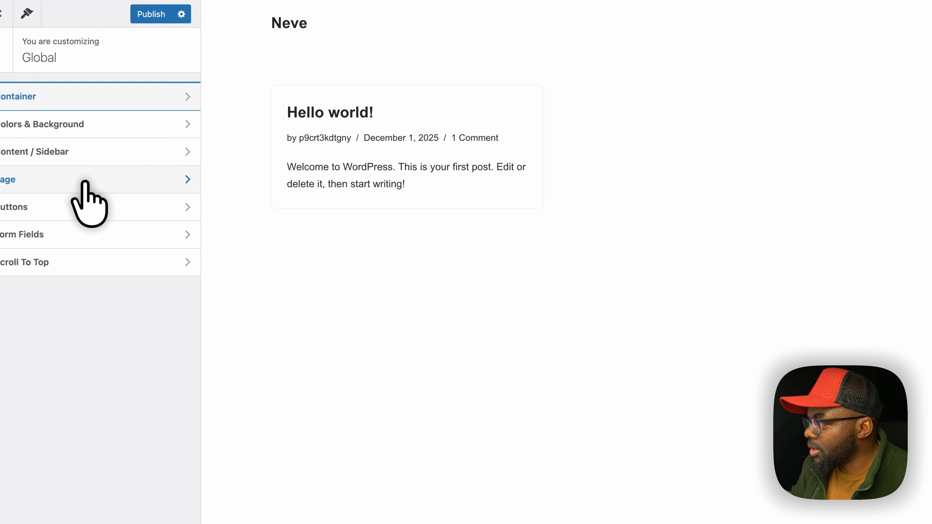
- Set the global page header layout to Cover and show the Sample Page in the preview
{"action": "left_click", "coordinate": [85, 181]}
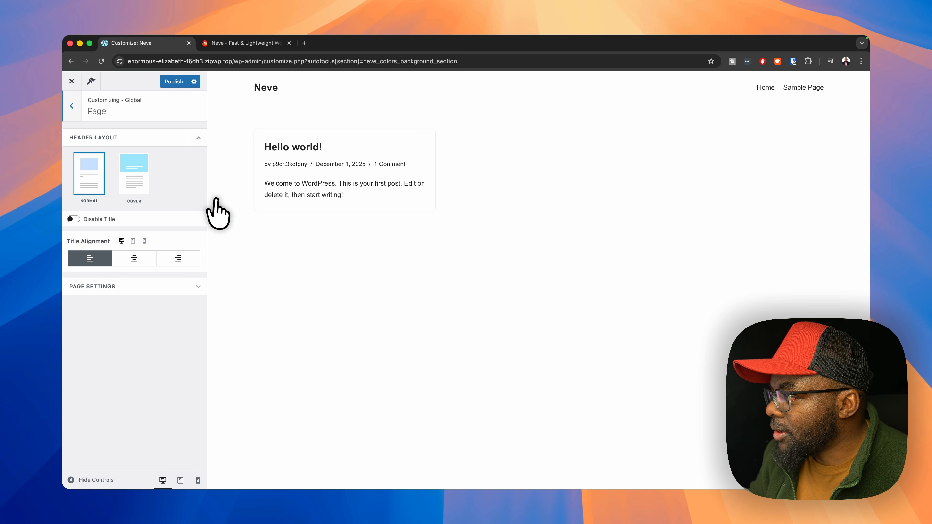
{"action": "left_click", "coordinate": [129, 183]}
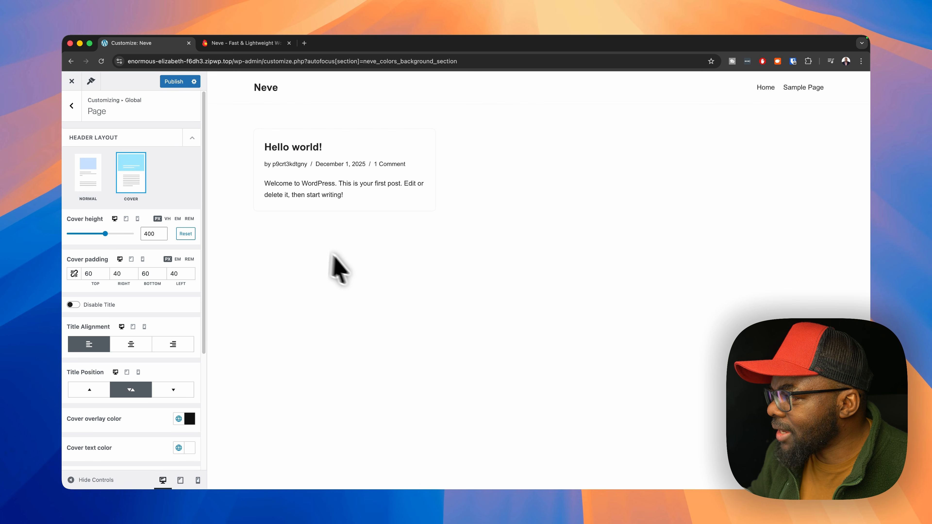
{"action": "left_click", "coordinate": [808, 90]}
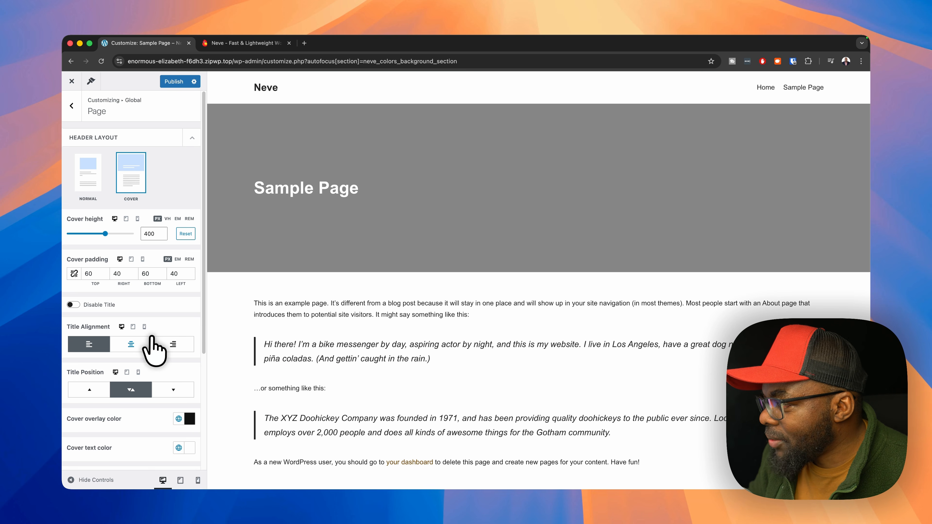
- Try center alignment for the cover title, restore left alignment, and set the title position to the bottom of the cover
{"action": "left_click", "coordinate": [130, 344]}
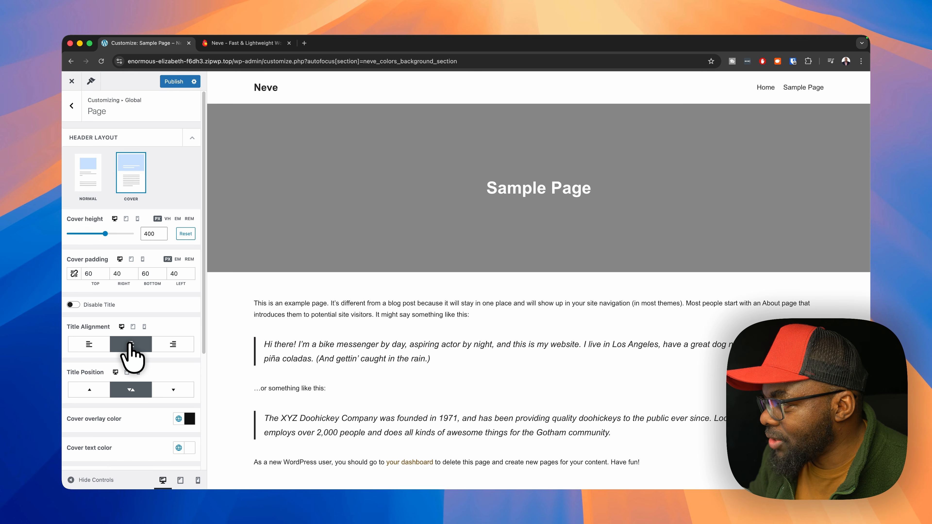
{"action": "left_click", "coordinate": [89, 345]}
{"action": "scroll", "coordinate": [118, 341], "scroll_direction": "down", "scroll_amount": 3}
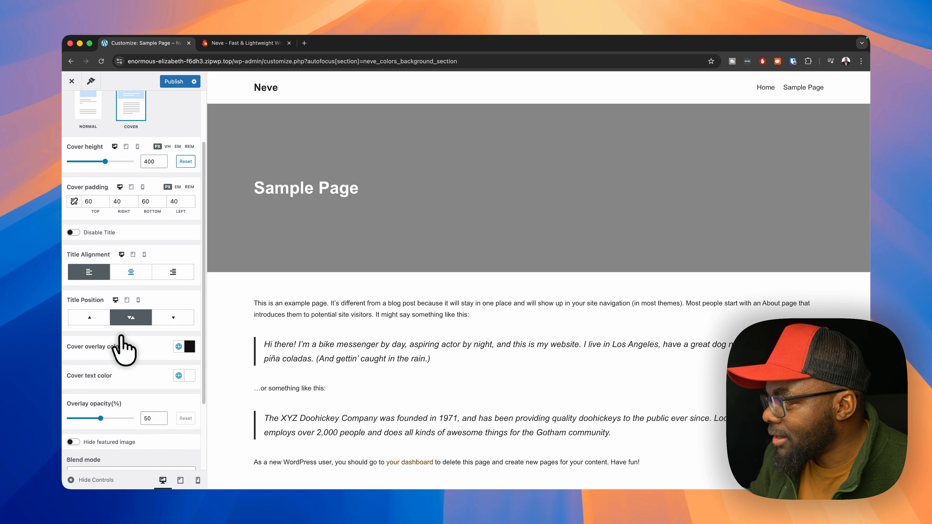
{"action": "scroll", "coordinate": [122, 335], "scroll_direction": "down", "scroll_amount": 3}
{"action": "left_click", "coordinate": [89, 225]}
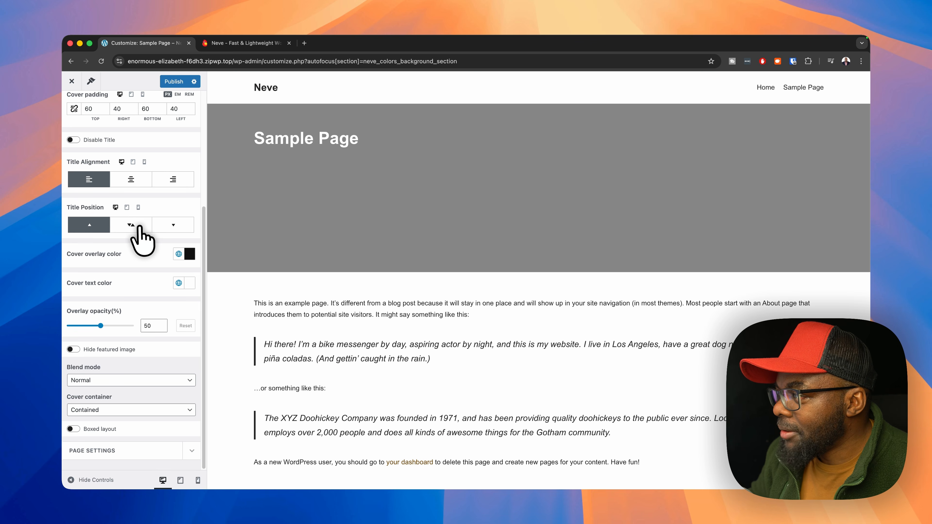
{"action": "left_click", "coordinate": [186, 228]}
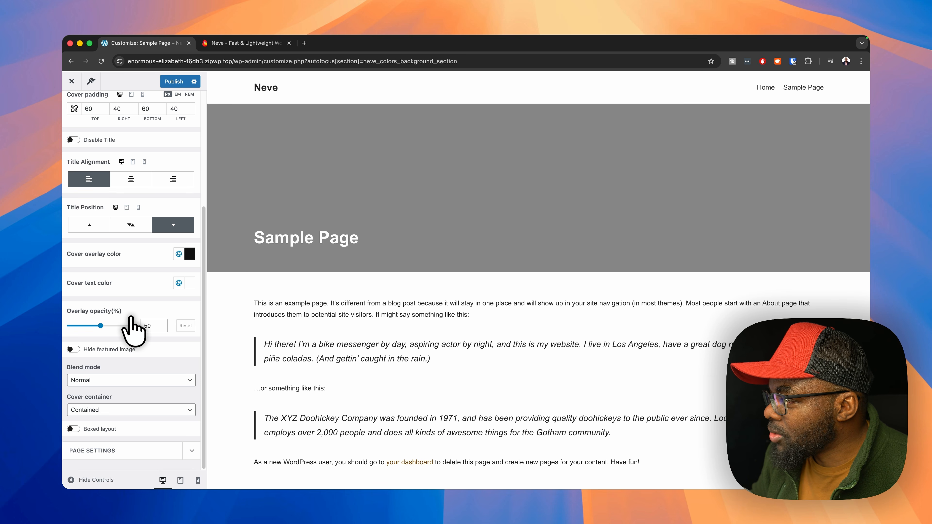
- Set the cover's overlay opacity to 72% and its overlay color to red D91212
{"action": "mouse_move", "coordinate": [102, 325]}
{"action": "left_mouse_down"}
{"action": "mouse_move", "coordinate": [124, 326]}
{"action": "mouse_move", "coordinate": [115, 326]}
{"action": "left_mouse_up"}
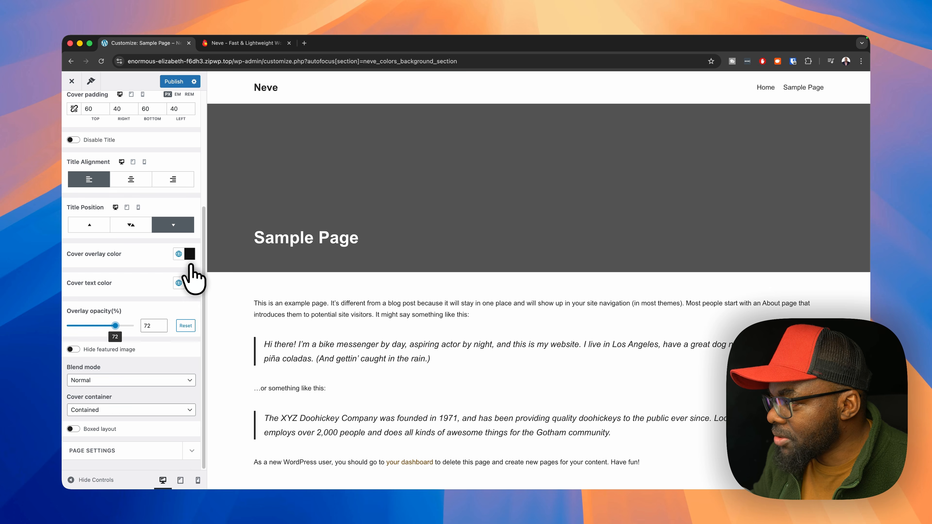
{"action": "left_click", "coordinate": [190, 254]}
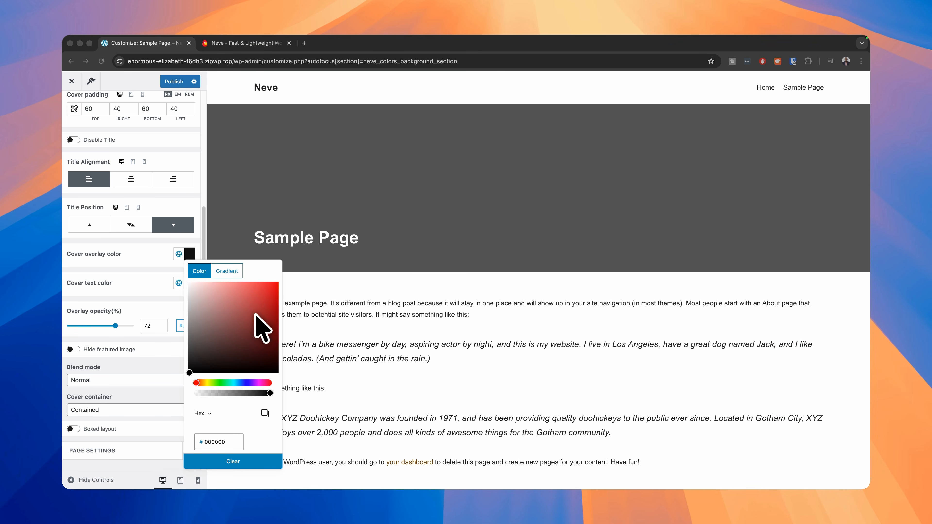
{"action": "left_click", "coordinate": [269, 295]}
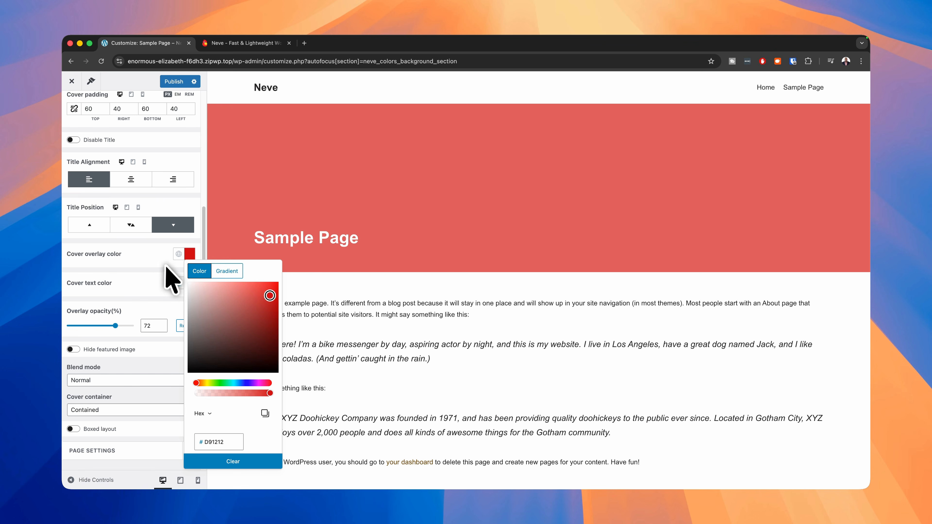
{"action": "left_click", "coordinate": [161, 274]}
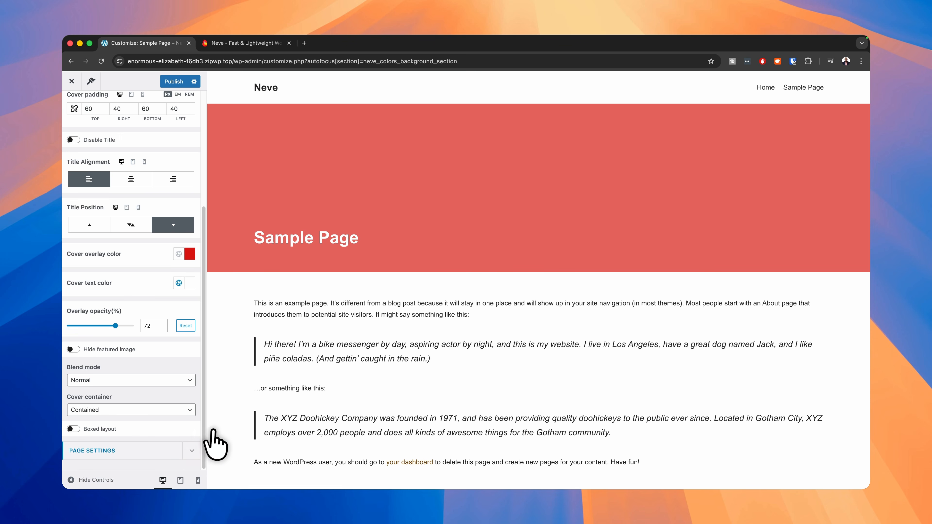
- Try Custom content vertical spacing in the page settings and set it back to Inherit
{"action": "left_click", "coordinate": [190, 453]}
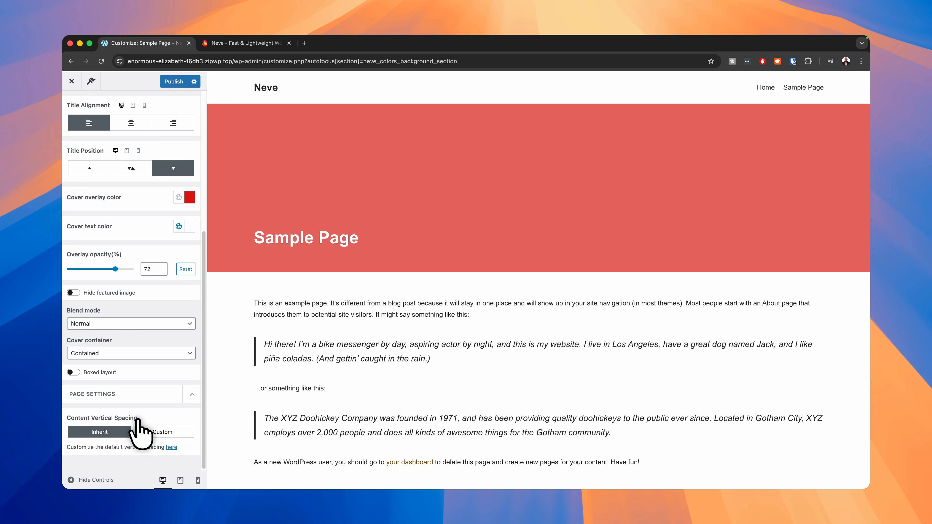
{"action": "left_click", "coordinate": [154, 432]}
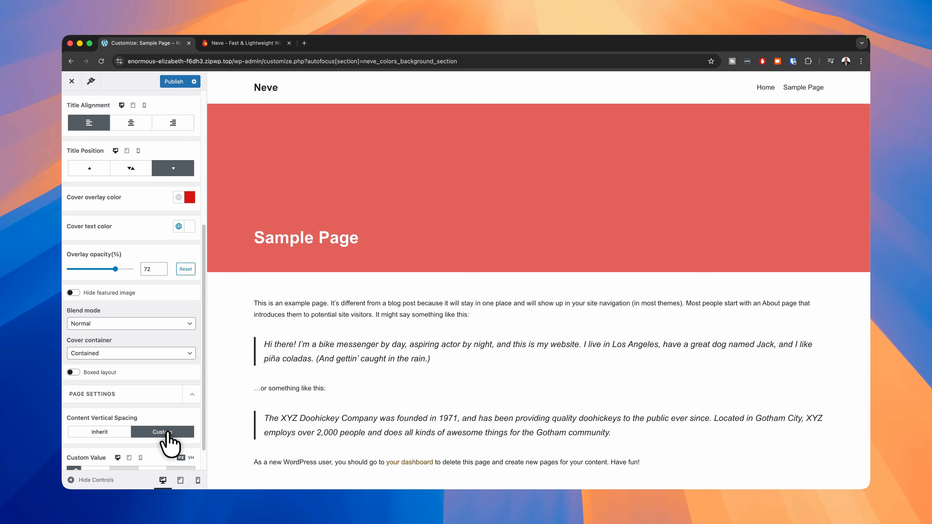
{"action": "scroll", "coordinate": [165, 437], "scroll_direction": "down", "scroll_amount": 2}
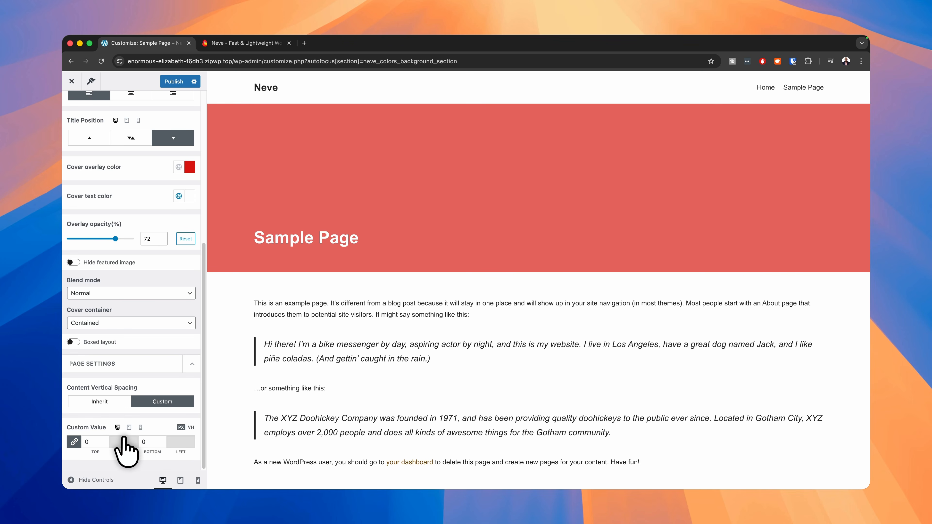
{"action": "left_click", "coordinate": [117, 401]}
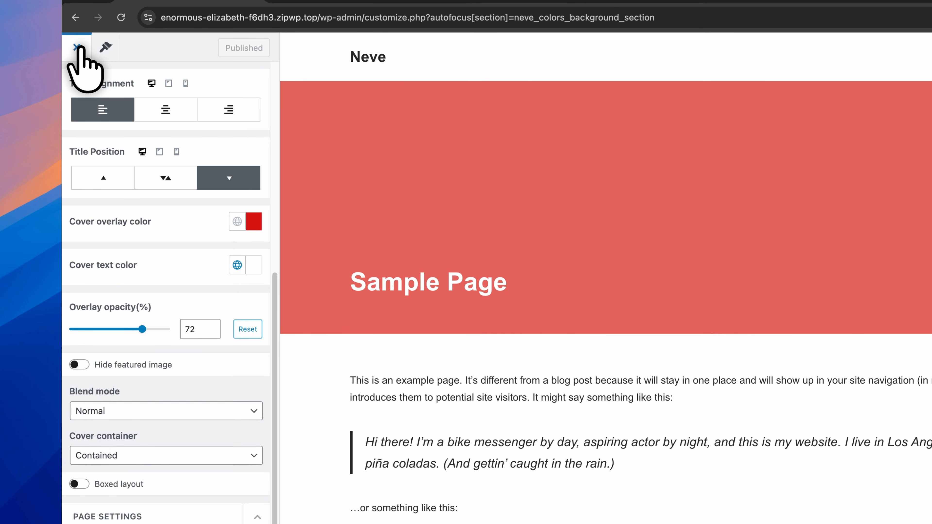
- Close the Customizer, and install and activate the Starter Sites & Templates by Neve plugin
{"action": "left_click", "coordinate": [77, 48]}
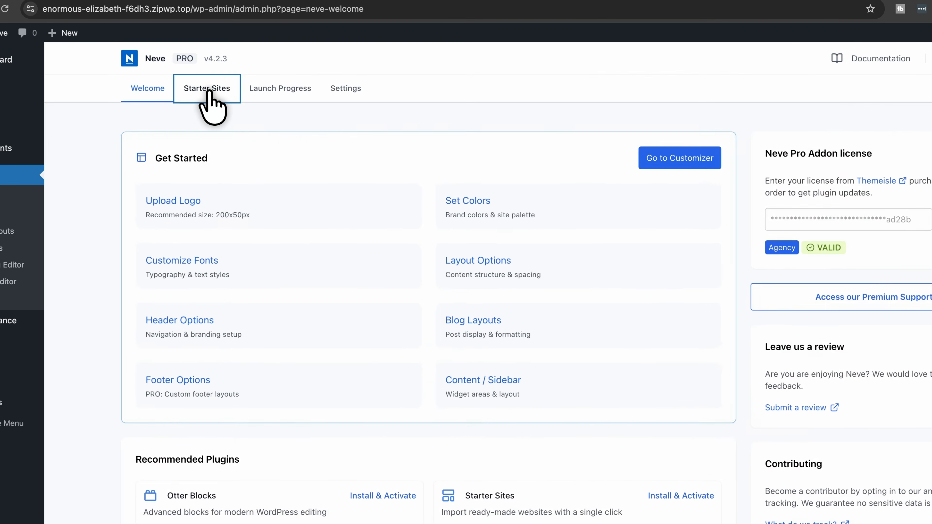
{"action": "left_click", "coordinate": [242, 119]}
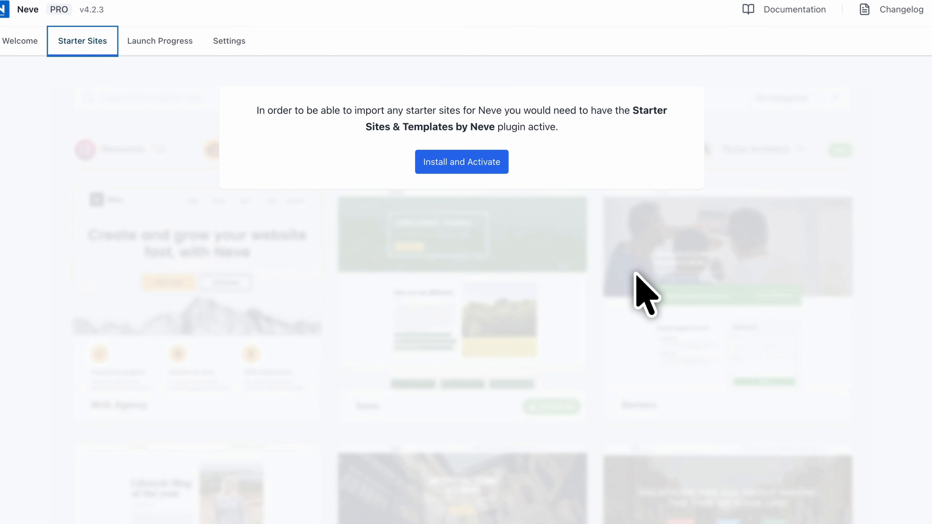
{"action": "left_click", "coordinate": [486, 162]}
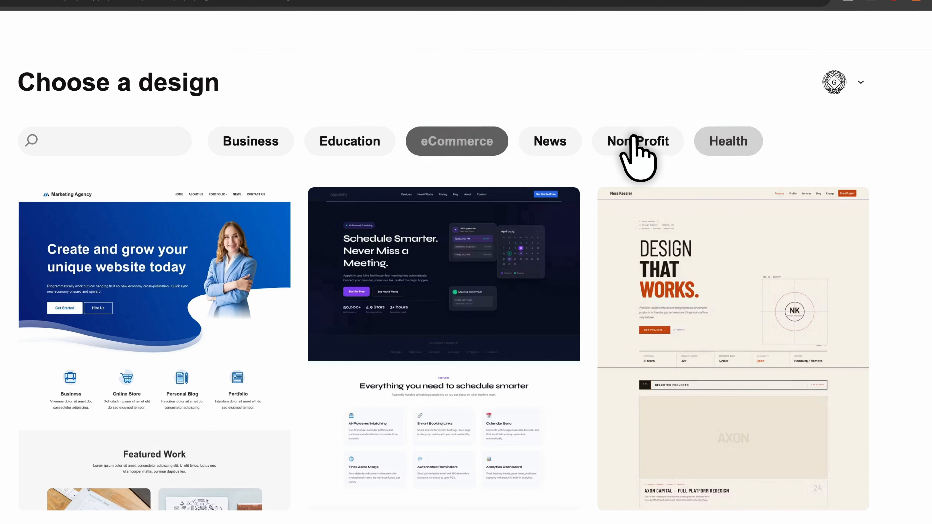
- Filter the starter designs by eCommerce, Education and finally Business, and look through the Business templates
{"action": "left_click", "coordinate": [476, 141]}
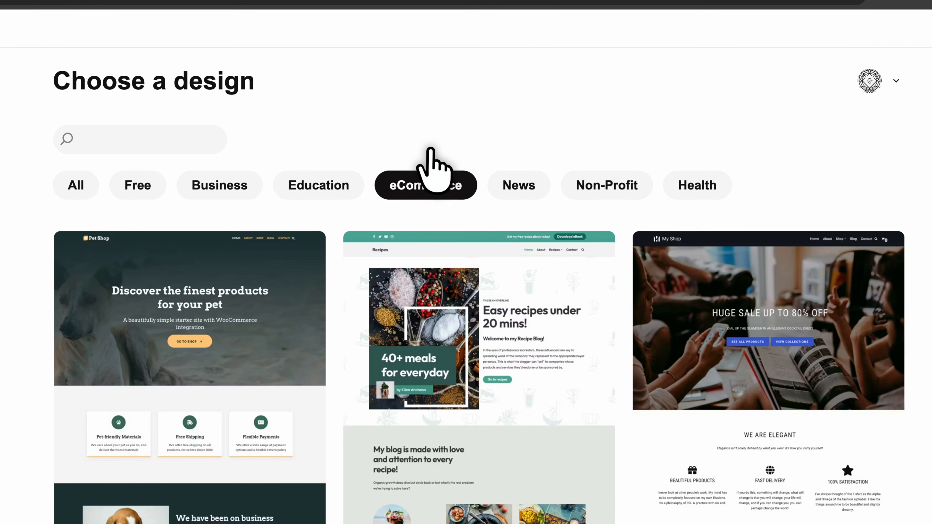
{"action": "left_click", "coordinate": [301, 188]}
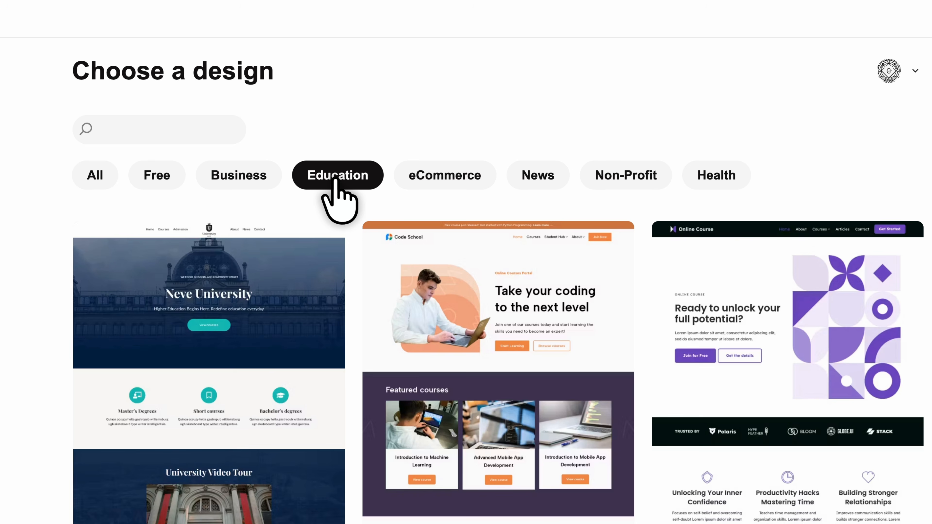
{"action": "left_click", "coordinate": [240, 179]}
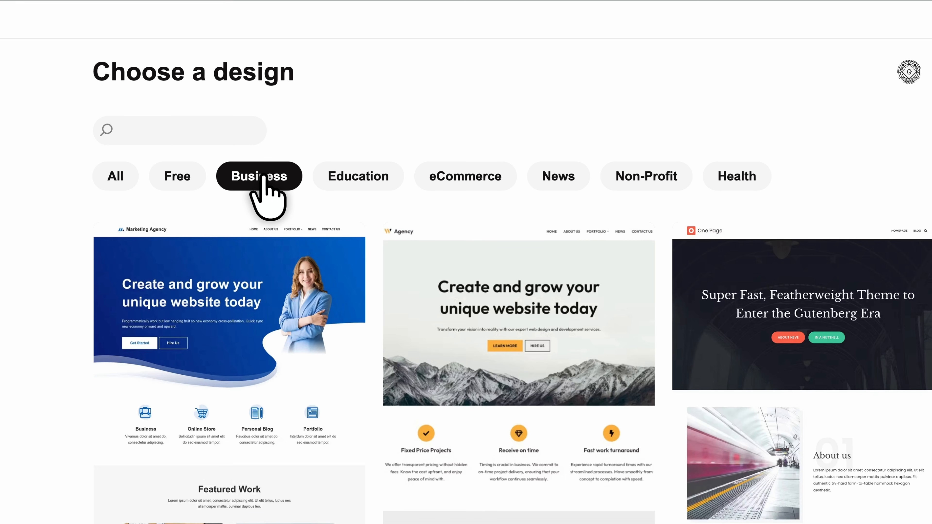
{"action": "scroll", "coordinate": [511, 310], "scroll_direction": "down", "scroll_amount": 10}
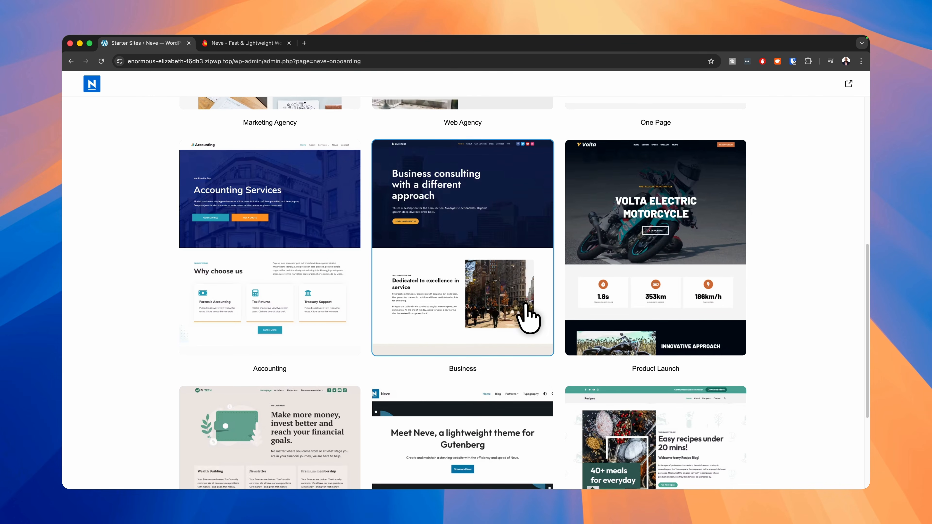
{"action": "scroll", "coordinate": [526, 304], "scroll_direction": "down", "scroll_amount": 3}
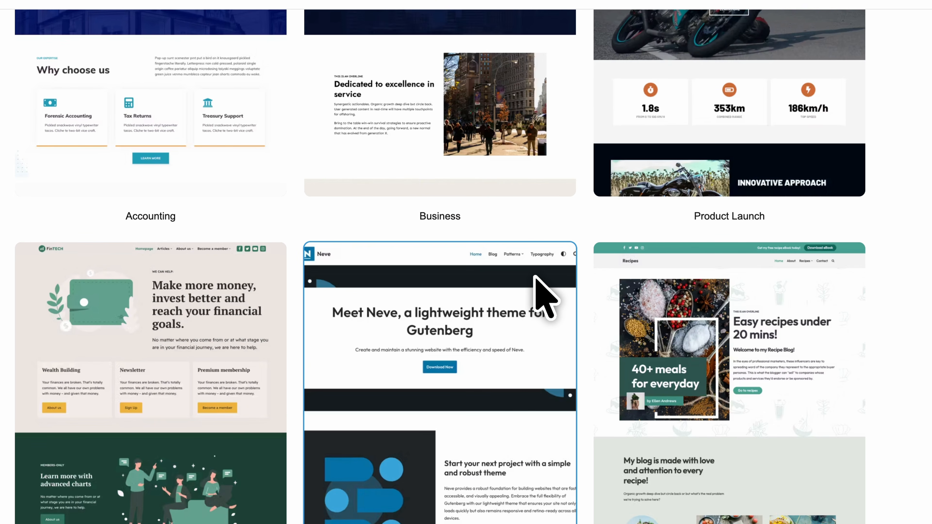
{"action": "scroll", "coordinate": [534, 276], "scroll_direction": "down", "scroll_amount": 5}
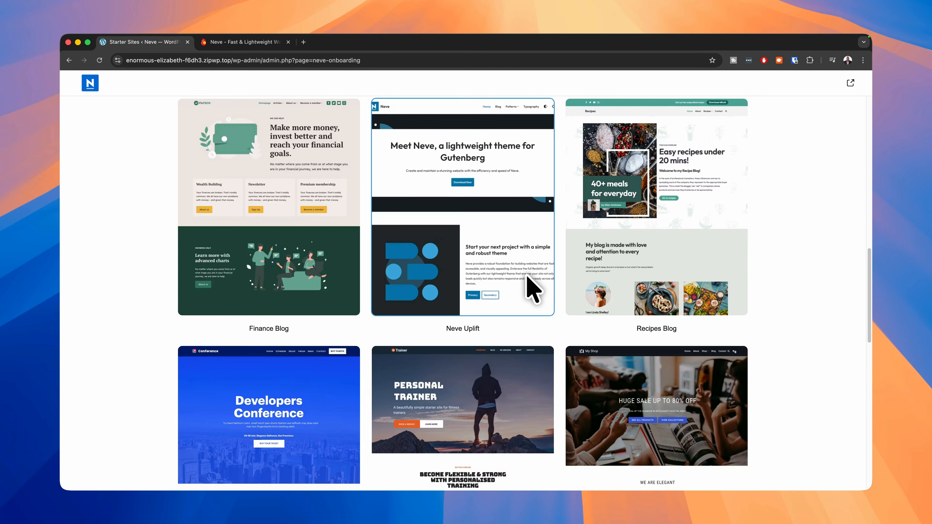
{"action": "scroll", "coordinate": [527, 278], "scroll_direction": "down", "scroll_amount": 4}
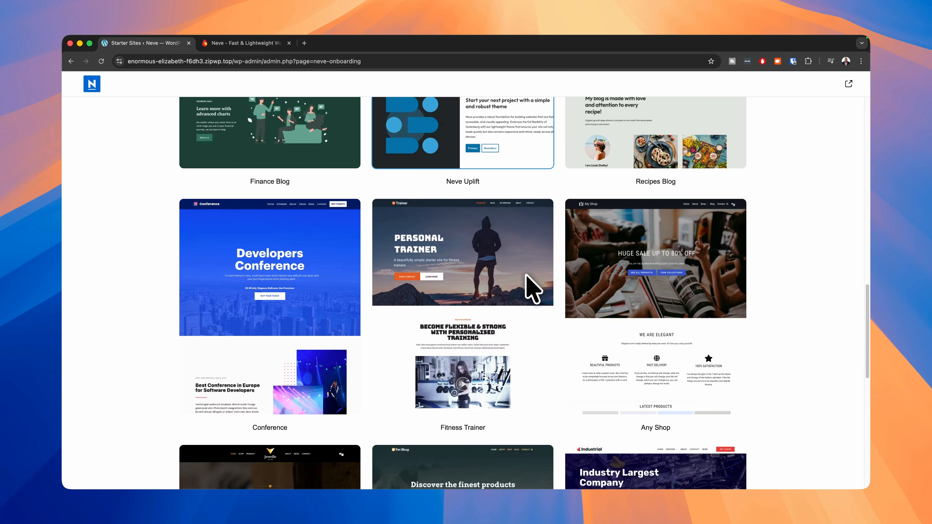
{"action": "scroll", "coordinate": [531, 285], "scroll_direction": "down", "scroll_amount": 2}
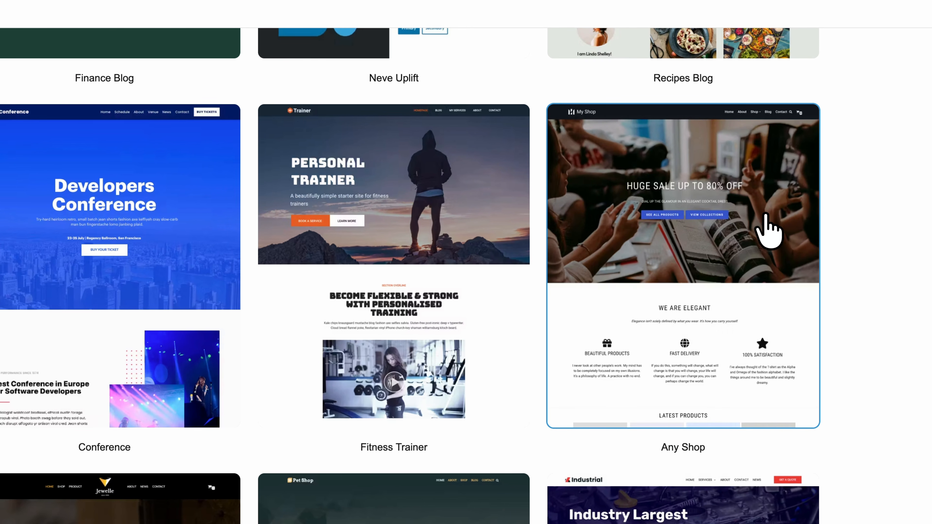
- Open the Any Shop template preview and examine its homepage sections down to the latest products
{"action": "left_click", "coordinate": [764, 216]}
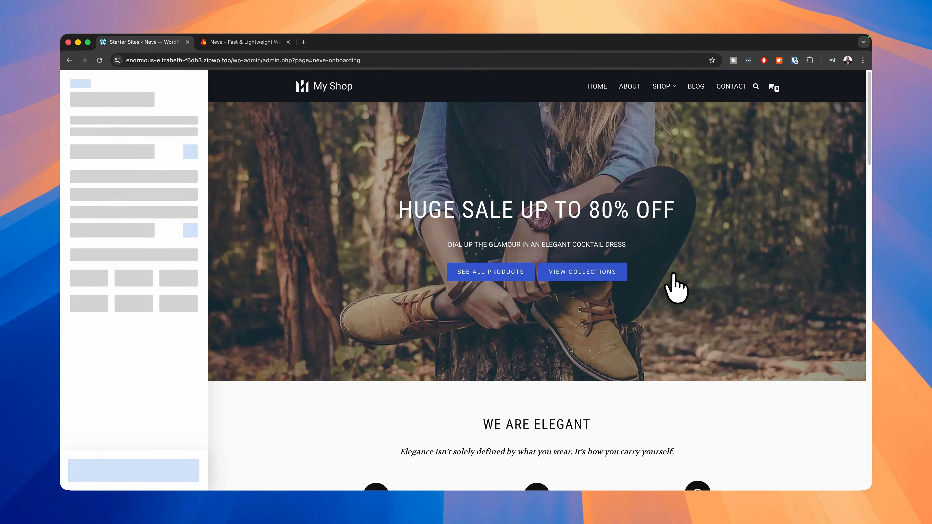
{"action": "scroll", "coordinate": [645, 183], "scroll_direction": "down", "scroll_amount": 5}
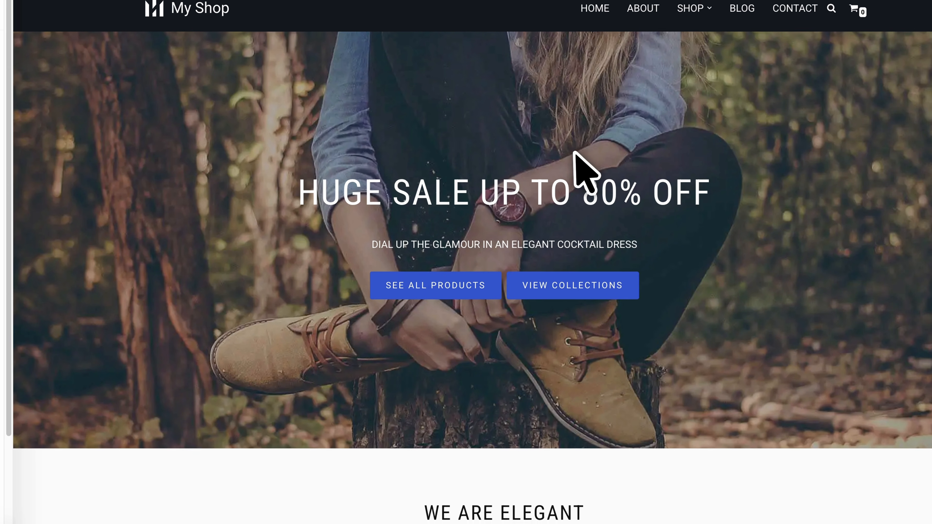
{"action": "scroll", "coordinate": [788, 367], "scroll_direction": "down", "scroll_amount": 15}
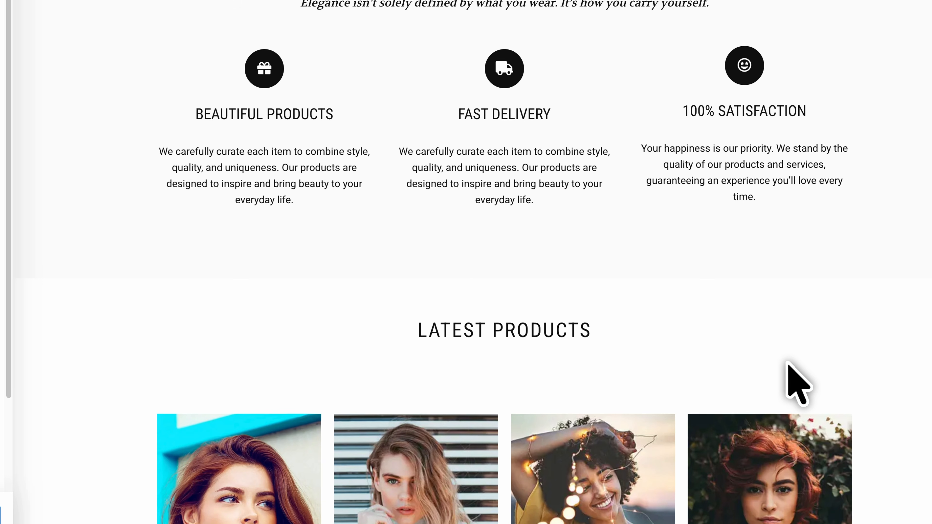
{"action": "scroll", "coordinate": [793, 386], "scroll_direction": "up", "scroll_amount": 15}
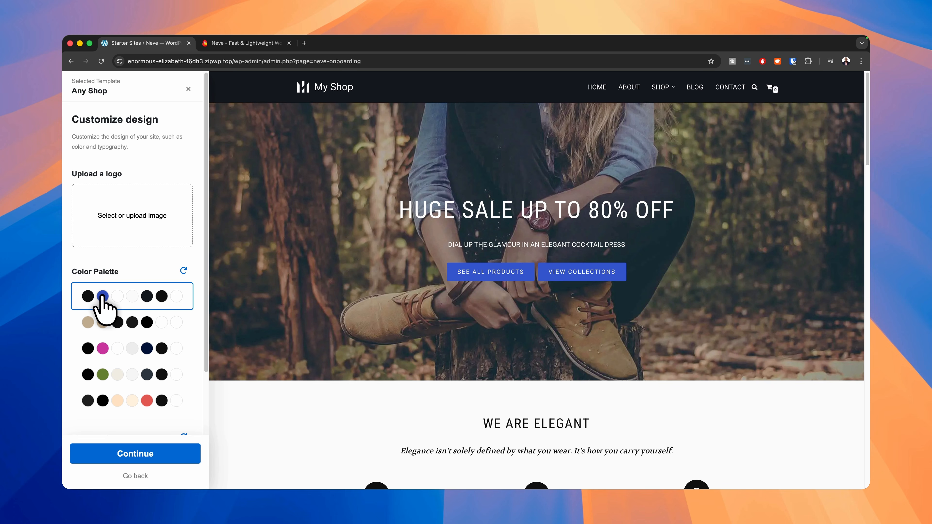
- Try each of the other four color palettes on the Any Shop template and restore the first, blue-accented palette
{"action": "left_click", "coordinate": [161, 322]}
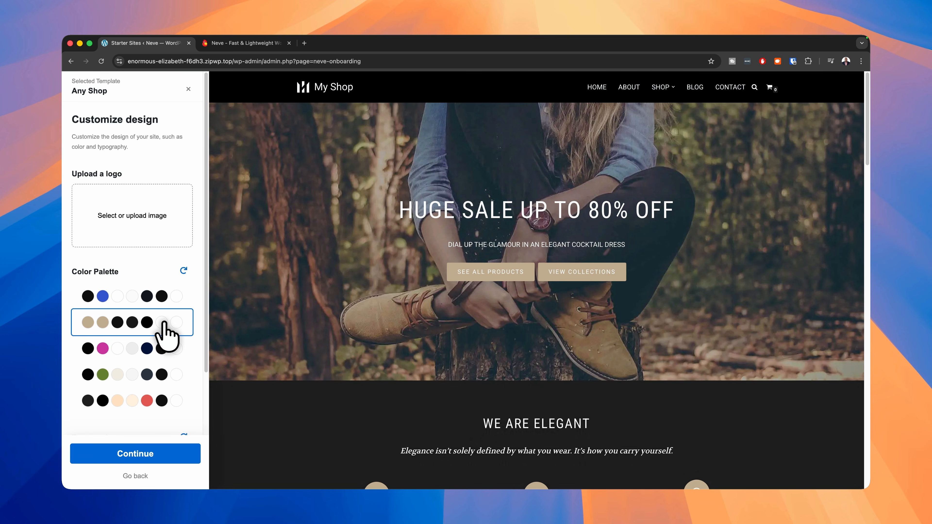
{"action": "left_click", "coordinate": [152, 349]}
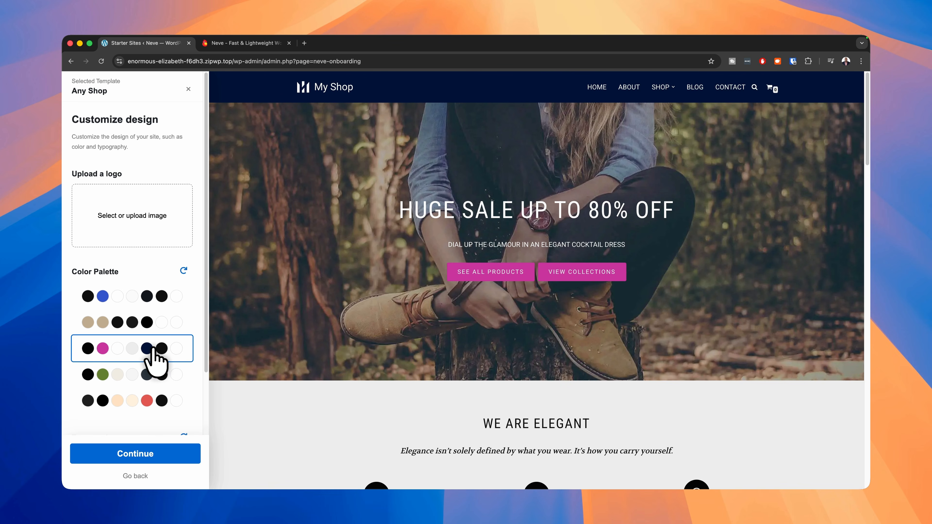
{"action": "left_click", "coordinate": [152, 374]}
{"action": "left_click", "coordinate": [162, 401]}
{"action": "scroll", "coordinate": [164, 402], "scroll_direction": "down", "scroll_amount": 3}
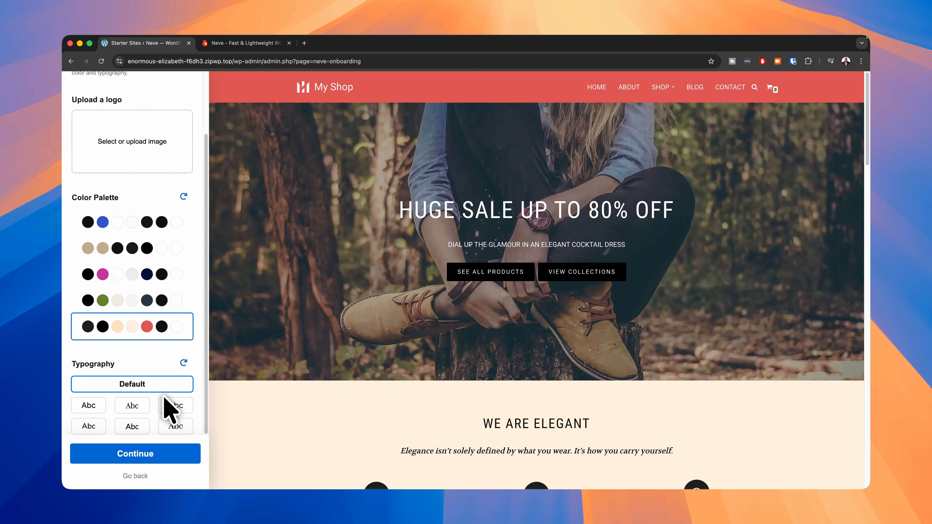
{"action": "scroll", "coordinate": [167, 402], "scroll_direction": "up", "scroll_amount": 3}
{"action": "left_click", "coordinate": [123, 297]}
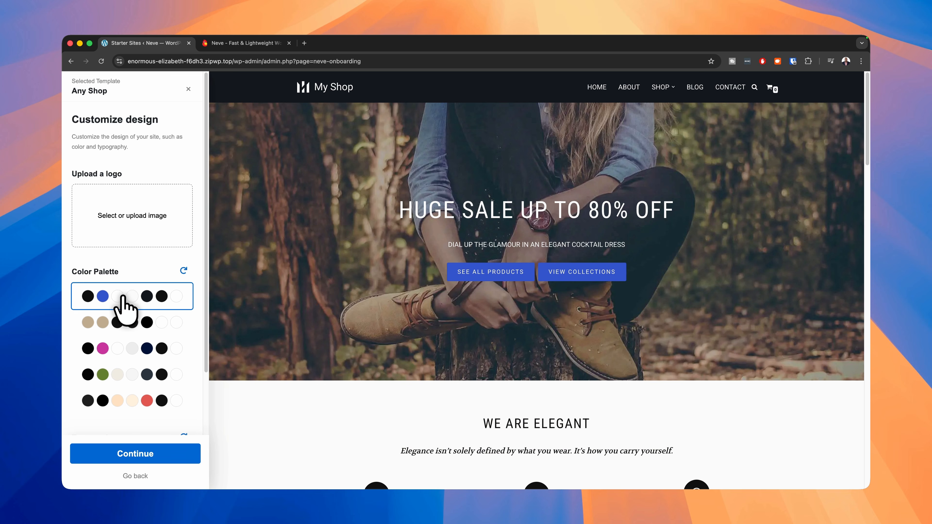
- Apply the first alternative typography option after Default to the Any Shop template
{"action": "scroll", "coordinate": [157, 395], "scroll_direction": "down", "scroll_amount": 2}
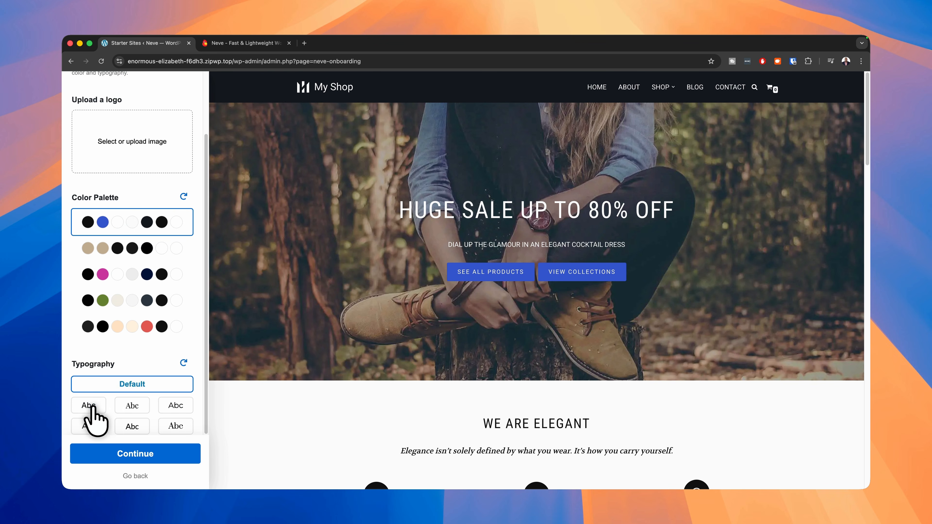
{"action": "scroll", "coordinate": [499, 323], "scroll_direction": "down", "scroll_amount": 3}
{"action": "scroll", "coordinate": [512, 319], "scroll_direction": "down", "scroll_amount": 3}
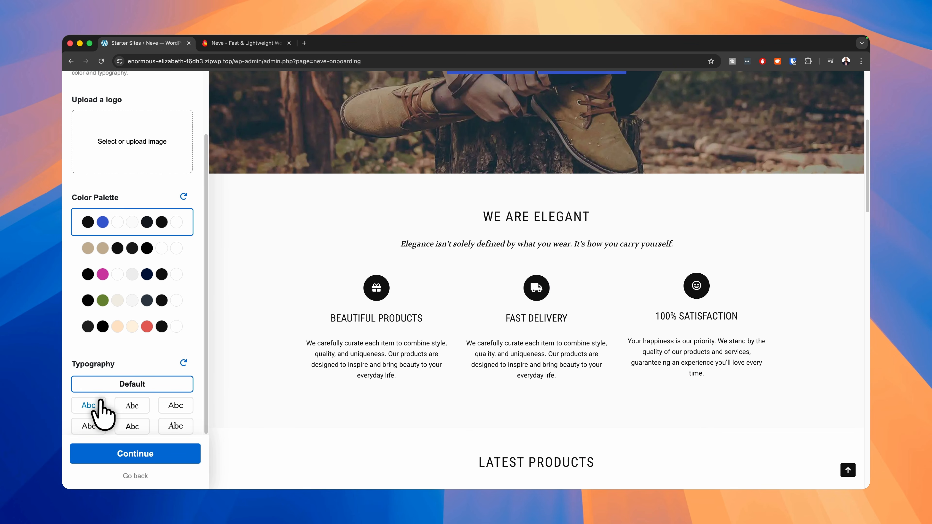
{"action": "left_click", "coordinate": [94, 409]}
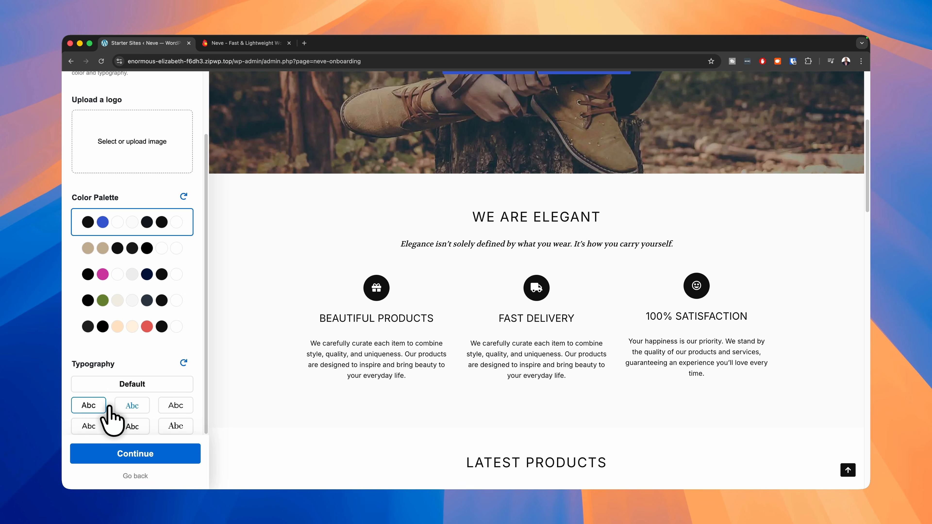
- Continue to the Any Shop feature selection and deselect the Contact Form and WooCommerce features
{"action": "left_click", "coordinate": [154, 455]}
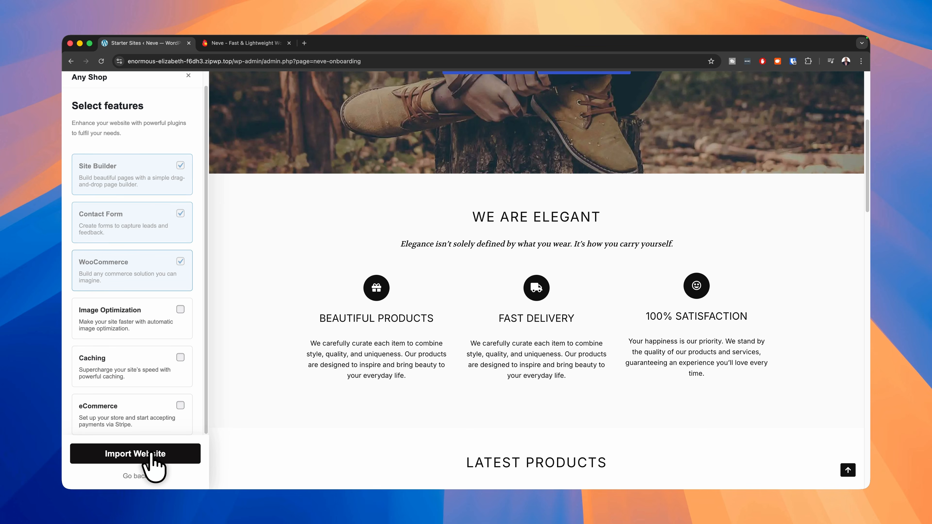
{"action": "scroll", "coordinate": [260, 333], "scroll_direction": "up", "scroll_amount": 5}
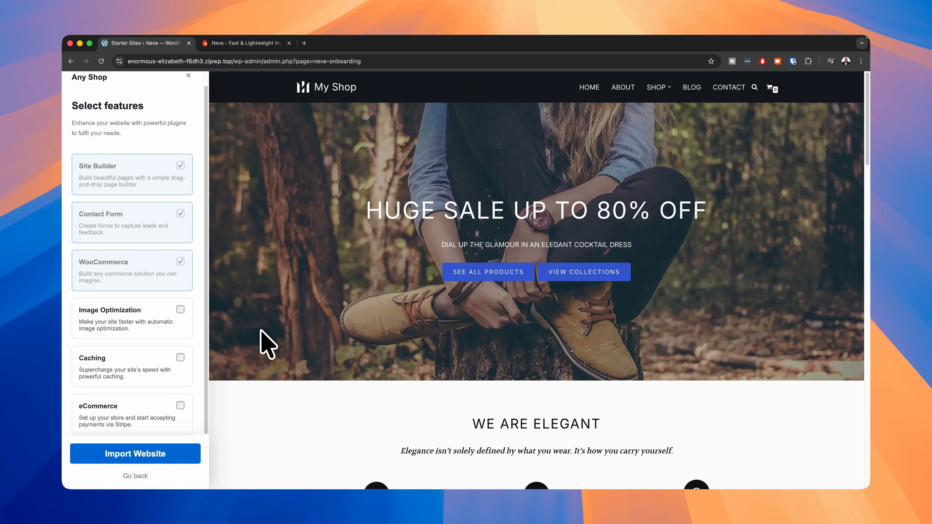
{"action": "left_click", "coordinate": [180, 261]}
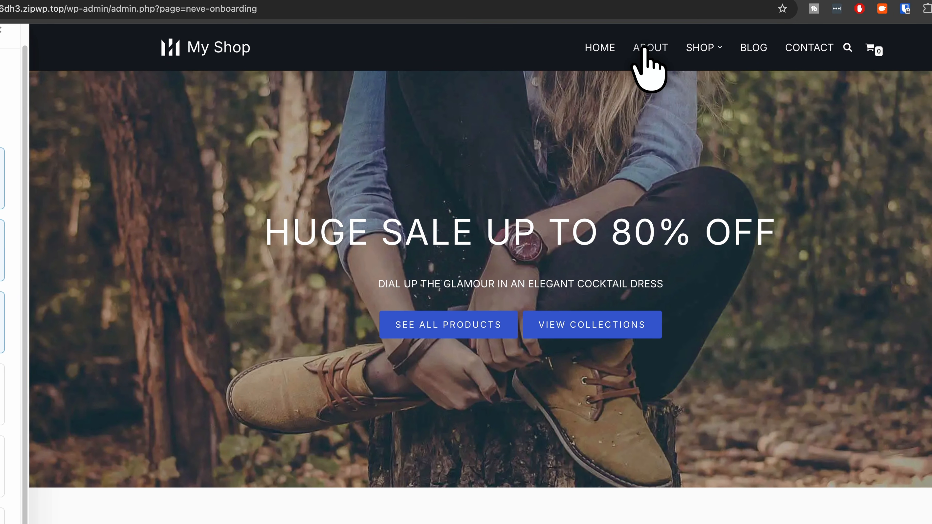
- View the demo shop's About page from its team section to its advantages, and close the Any Shop template
{"action": "left_click", "coordinate": [644, 50]}
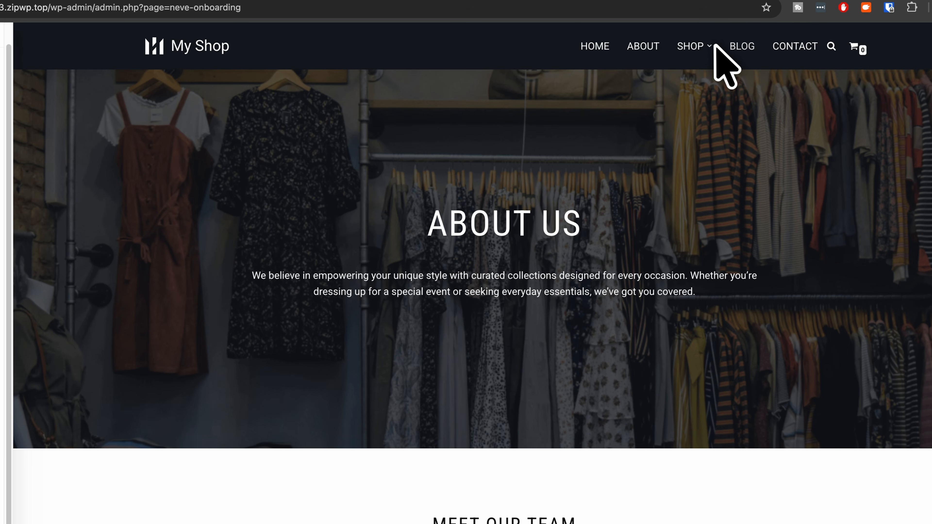
{"action": "scroll", "coordinate": [655, 243], "scroll_direction": "down", "scroll_amount": 10}
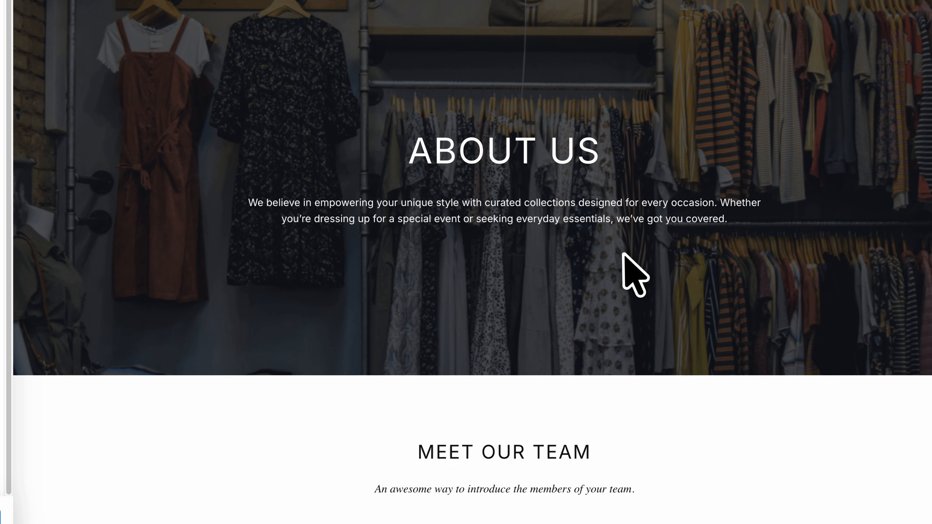
{"action": "scroll", "coordinate": [720, 332], "scroll_direction": "down", "scroll_amount": 15}
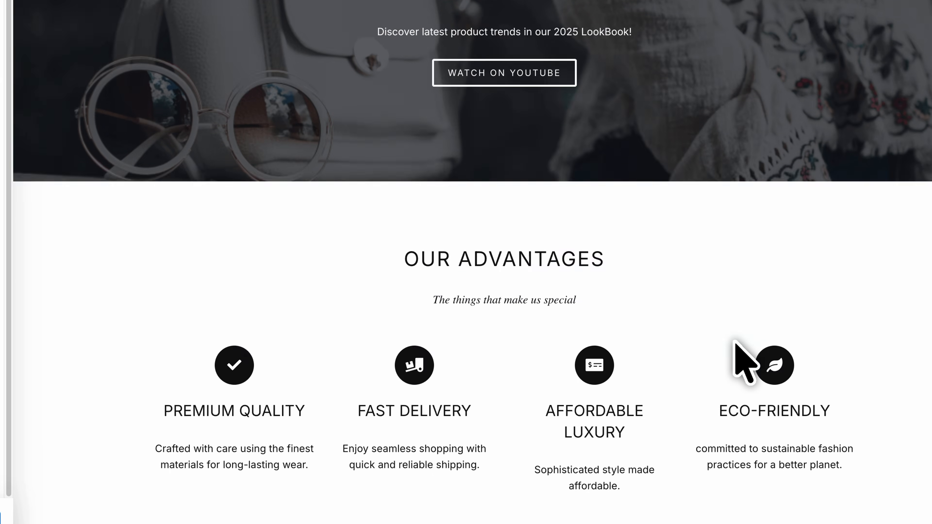
{"action": "scroll", "coordinate": [735, 341], "scroll_direction": "up", "scroll_amount": 20}
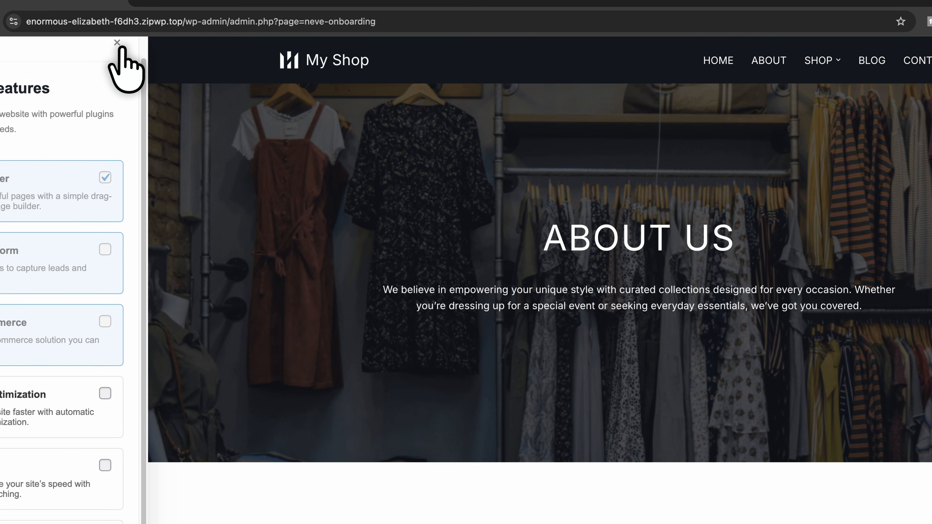
{"action": "left_click", "coordinate": [188, 76]}
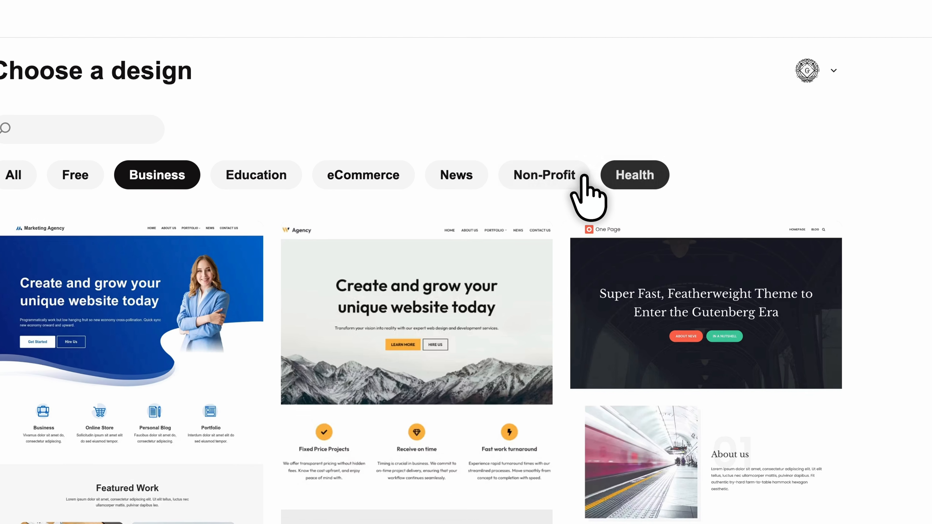
- Filter the starter designs by Health, open the FitnessGym template and examine its homepage down to the footer
{"action": "left_click", "coordinate": [633, 157]}
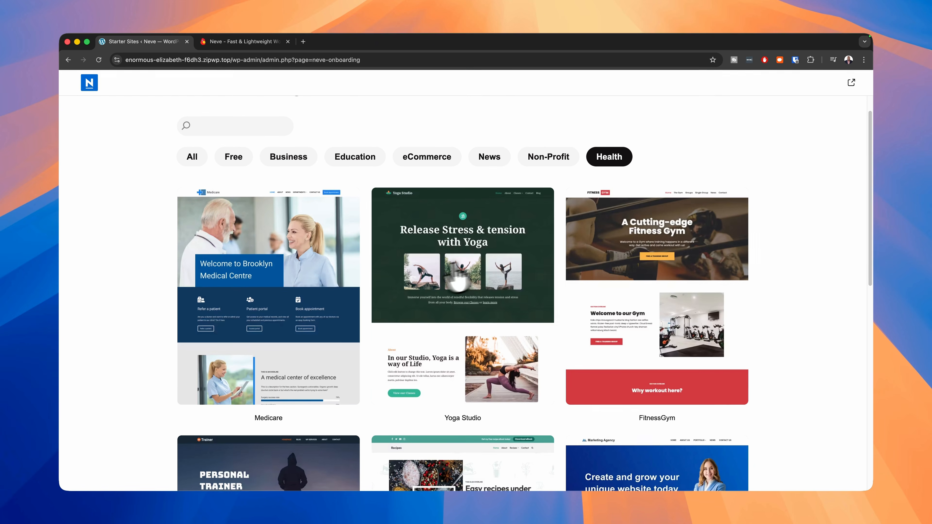
{"action": "left_click", "coordinate": [696, 250]}
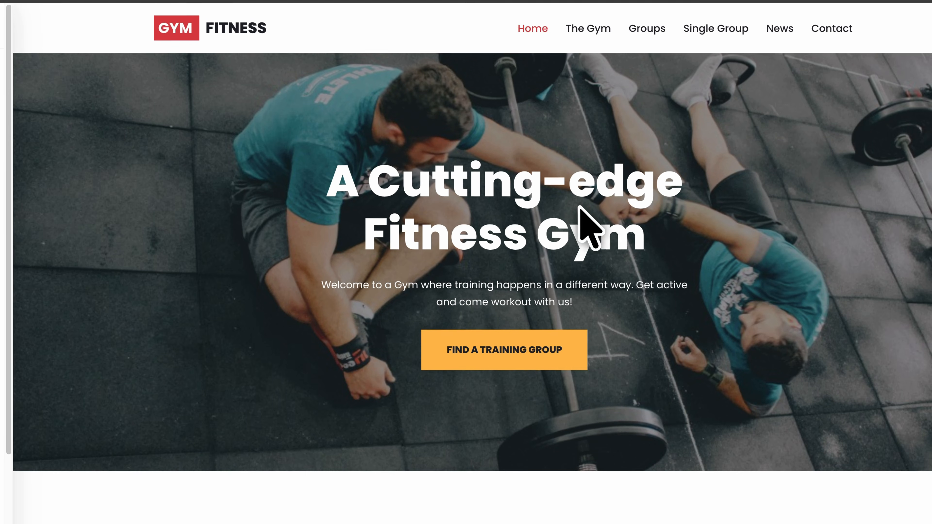
{"action": "scroll", "coordinate": [800, 270], "scroll_direction": "down", "scroll_amount": 1}
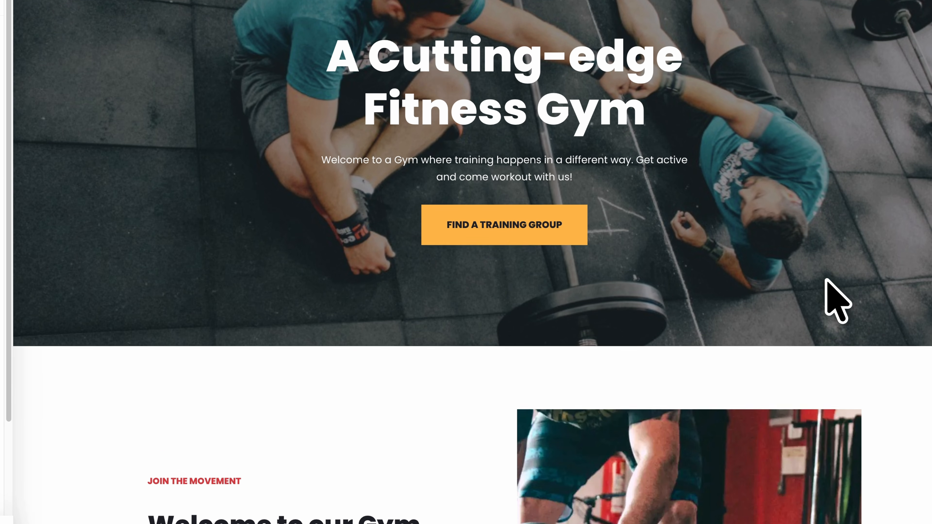
{"action": "scroll", "coordinate": [826, 279], "scroll_direction": "down", "scroll_amount": 10}
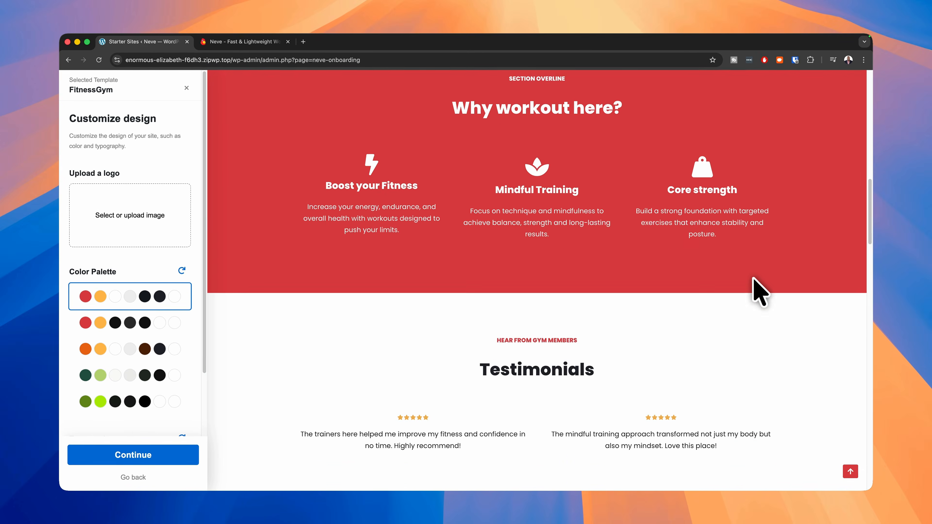
{"action": "scroll", "coordinate": [759, 291], "scroll_direction": "down", "scroll_amount": 10}
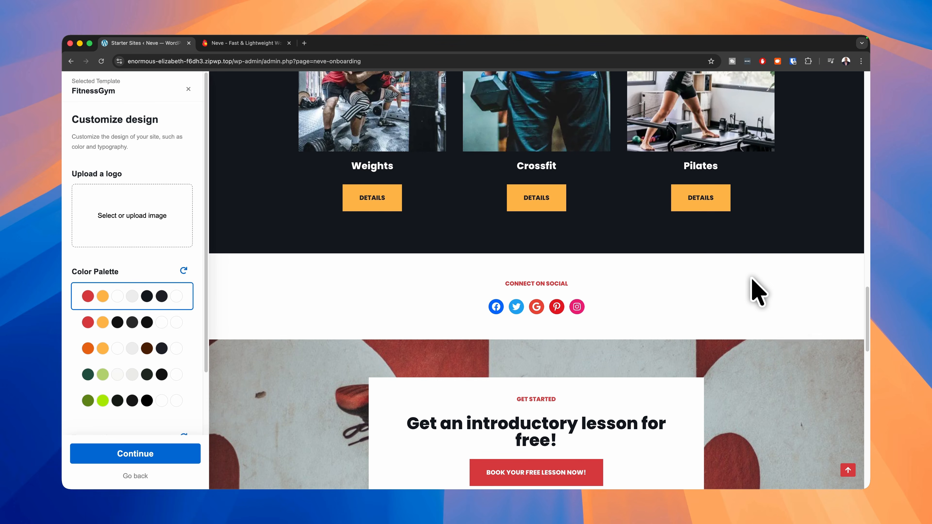
{"action": "scroll", "coordinate": [757, 292], "scroll_direction": "down", "scroll_amount": 10}
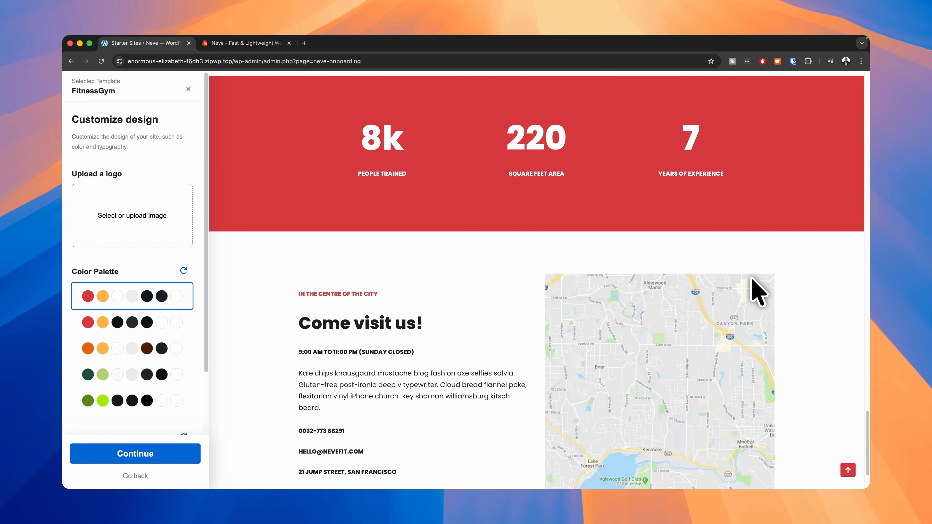
{"action": "scroll", "coordinate": [756, 292], "scroll_direction": "down", "scroll_amount": 3}
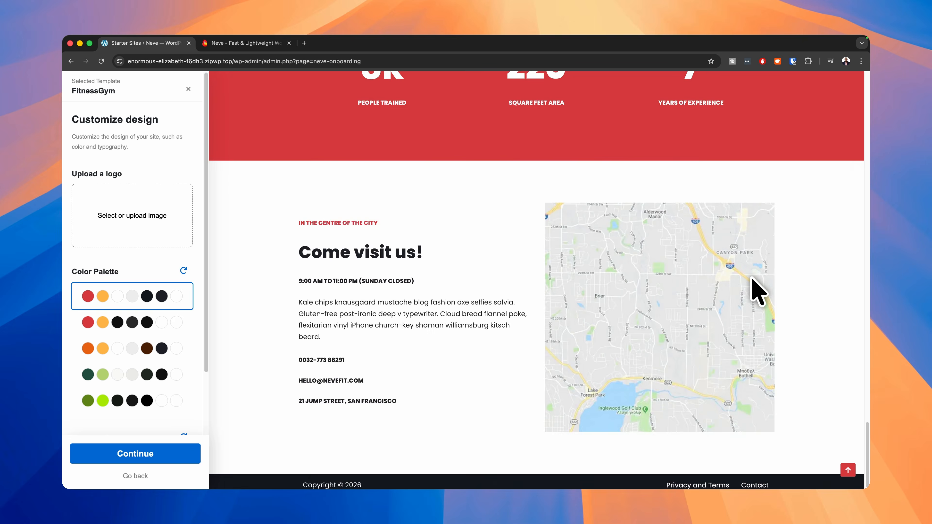
{"action": "scroll", "coordinate": [730, 291], "scroll_direction": "up", "scroll_amount": 20}
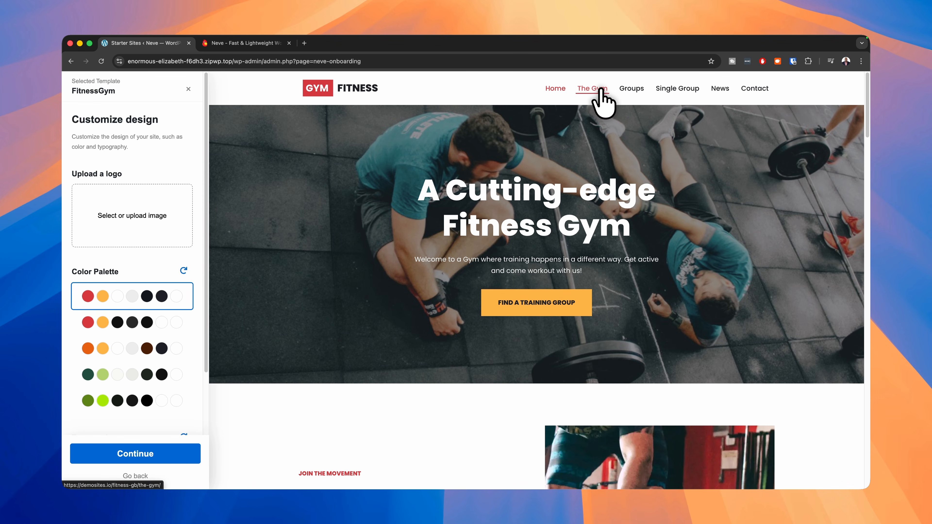
- View the FitnessGym template's The Gym page and examine the training classes on its Groups page
{"action": "left_click", "coordinate": [592, 89]}
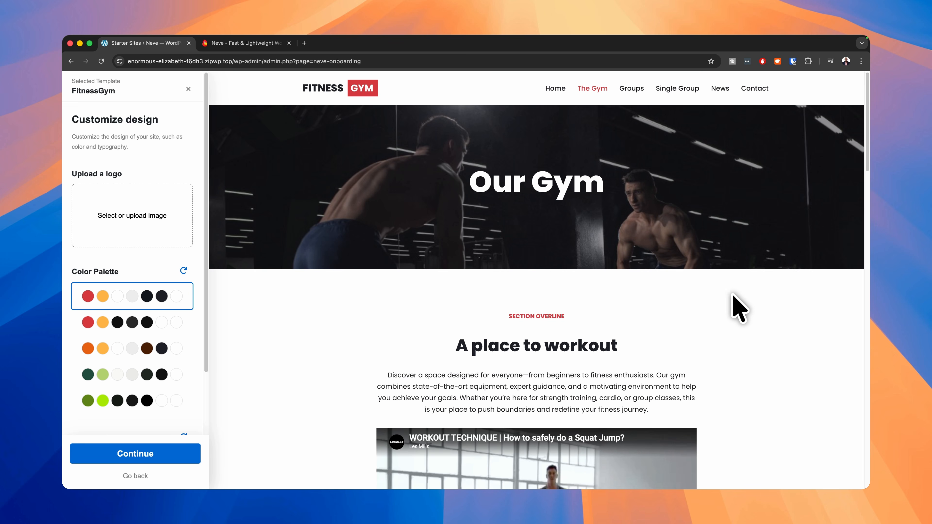
{"action": "left_click", "coordinate": [631, 89]}
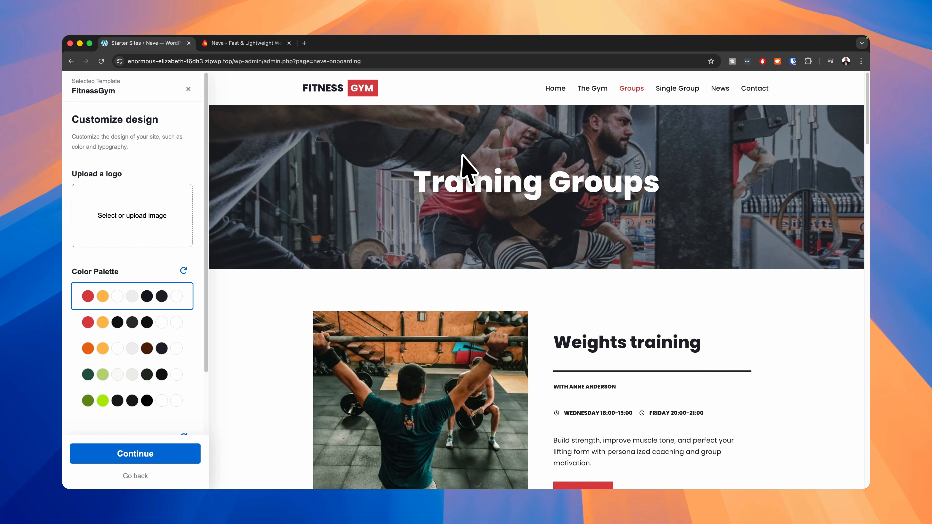
{"action": "scroll", "coordinate": [753, 271], "scroll_direction": "down", "scroll_amount": 6}
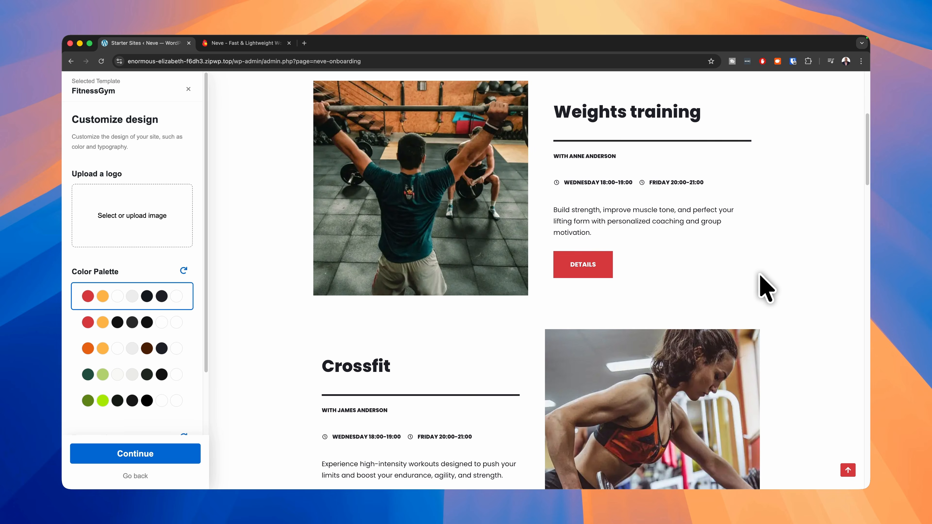
{"action": "scroll", "coordinate": [765, 285], "scroll_direction": "down", "scroll_amount": 5}
{"action": "scroll", "coordinate": [763, 282], "scroll_direction": "up", "scroll_amount": 10}
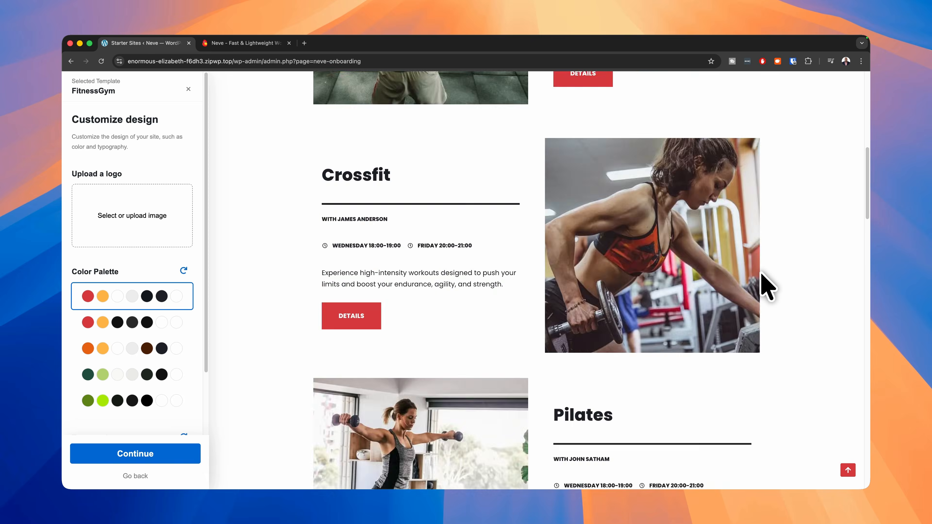
- Preview the dark red-and-yellow palette on the FitnessGym template, and apply the orange palette with the dark brown swatch
{"action": "scroll", "coordinate": [175, 337], "scroll_direction": "down", "scroll_amount": 2}
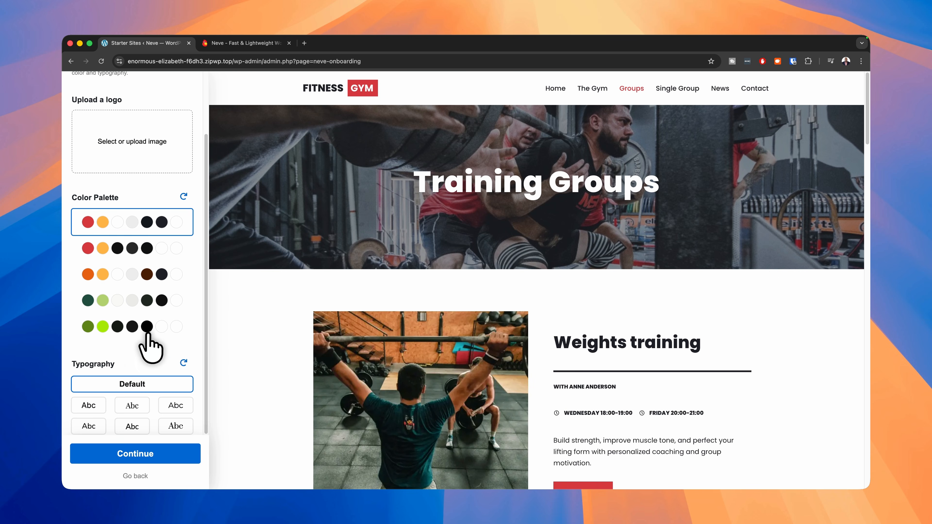
{"action": "left_click", "coordinate": [117, 249]}
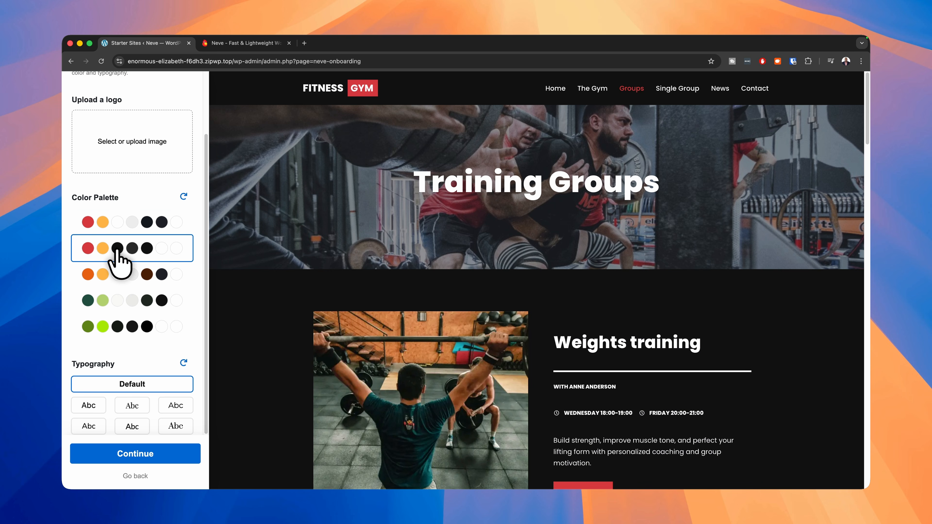
{"action": "scroll", "coordinate": [127, 264], "scroll_direction": "up", "scroll_amount": 2}
{"action": "left_click", "coordinate": [147, 300]}
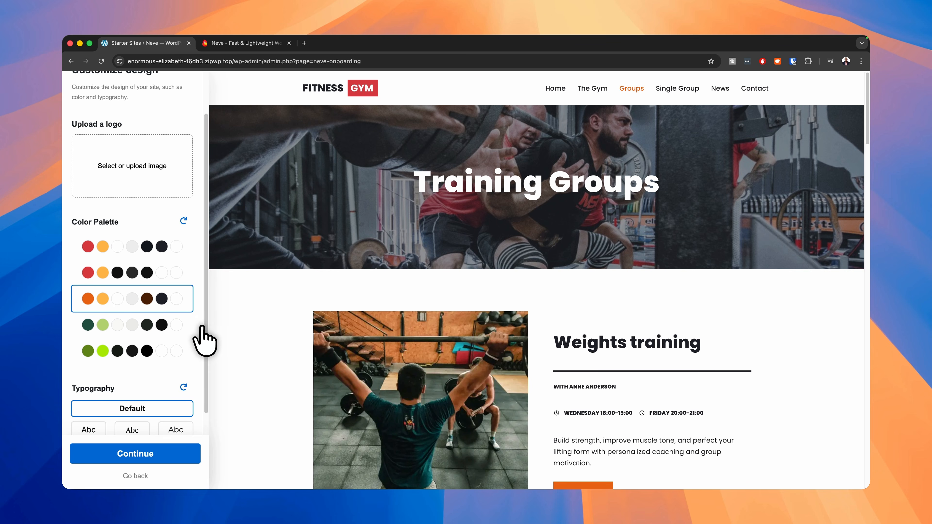
- Continue to the FitnessGym feature selection, deselect Contact Form and import the website
{"action": "scroll", "coordinate": [181, 356], "scroll_direction": "down", "scroll_amount": 1}
{"action": "scroll", "coordinate": [181, 361], "scroll_direction": "down", "scroll_amount": 1}
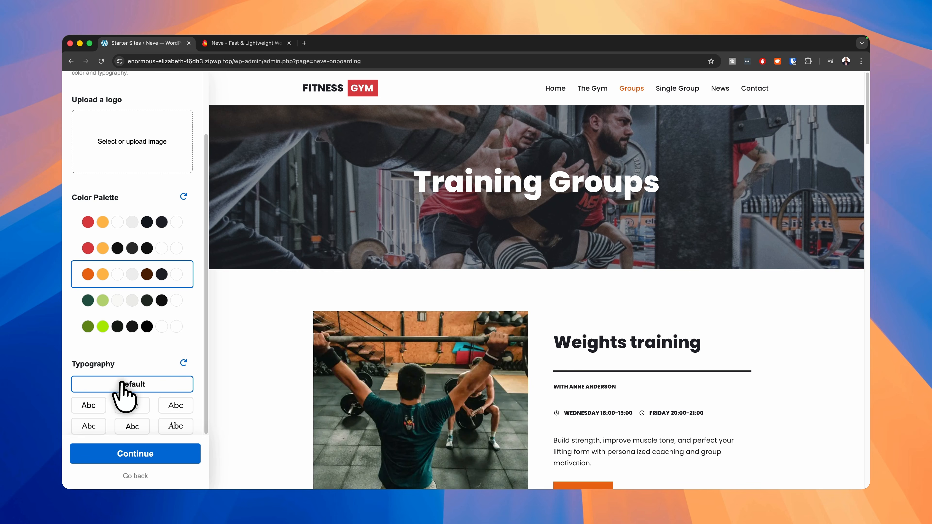
{"action": "left_click", "coordinate": [144, 454]}
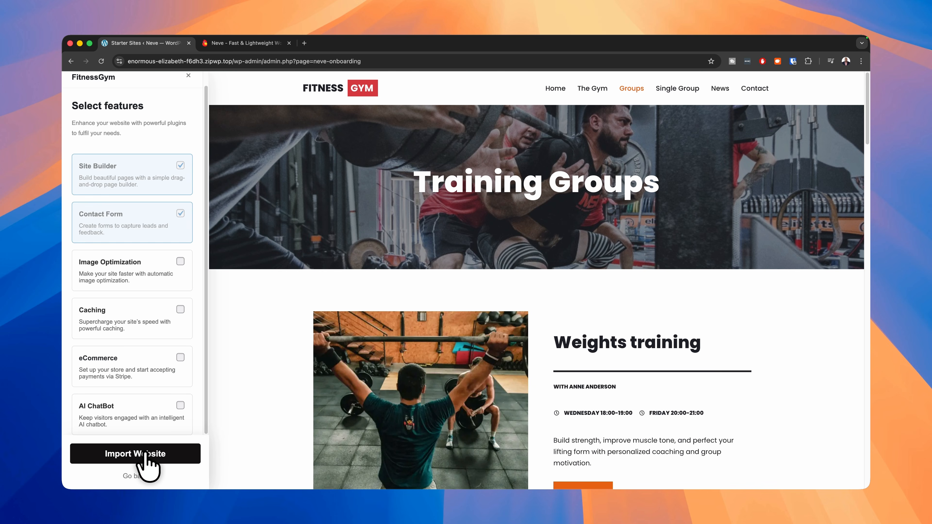
{"action": "left_click", "coordinate": [174, 203]}
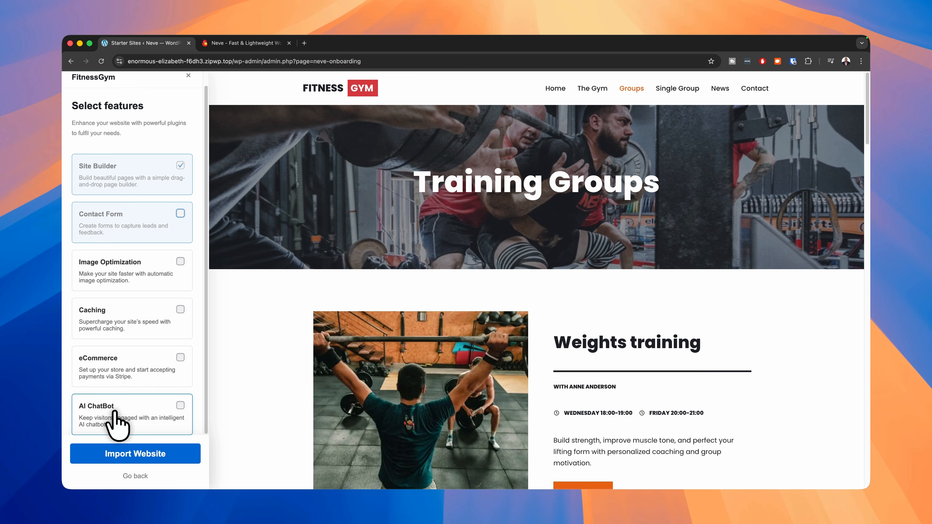
{"action": "left_click", "coordinate": [131, 456]}
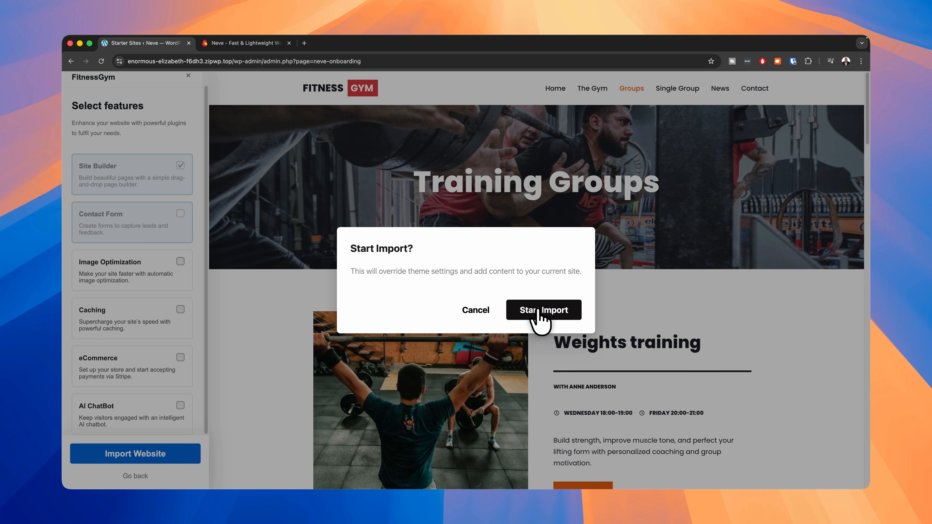
{"action": "left_click", "coordinate": [539, 314]}
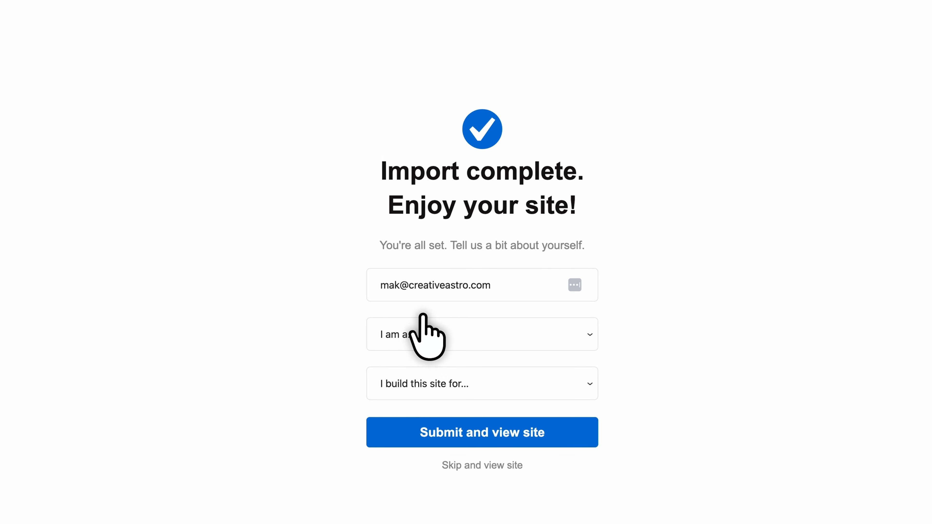
- Complete the post-import survey with Beginner as the experience level and who the site is built for, and view the site
{"action": "left_click", "coordinate": [437, 337]}
{"action": "left_click", "coordinate": [432, 341]}
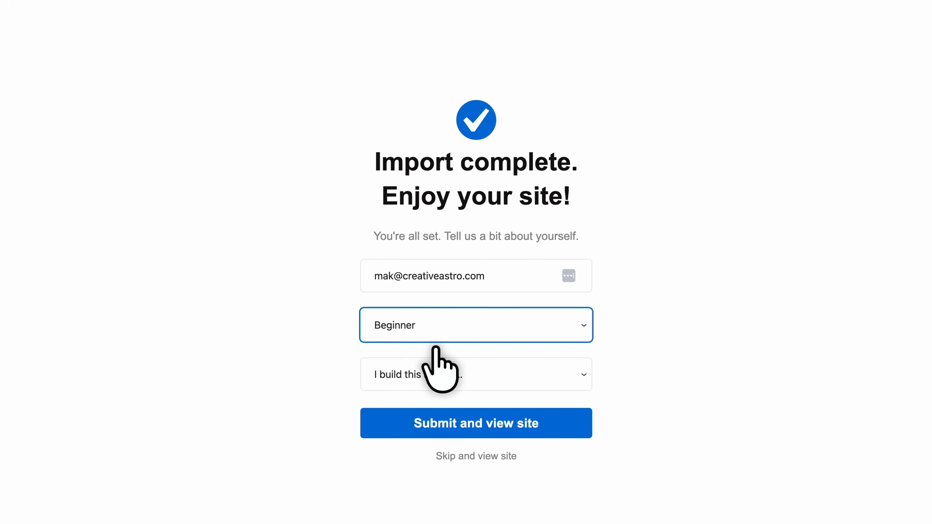
{"action": "left_click", "coordinate": [475, 381]}
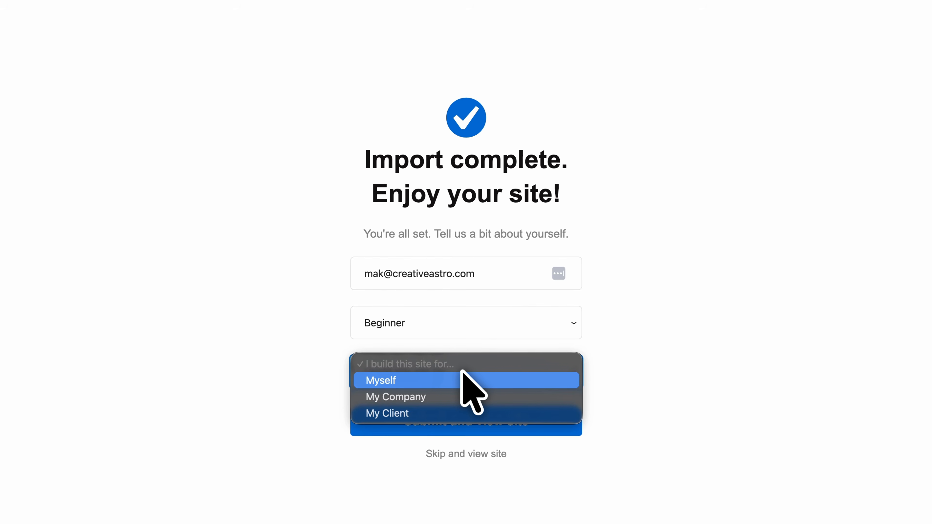
{"action": "left_click", "coordinate": [456, 396]}
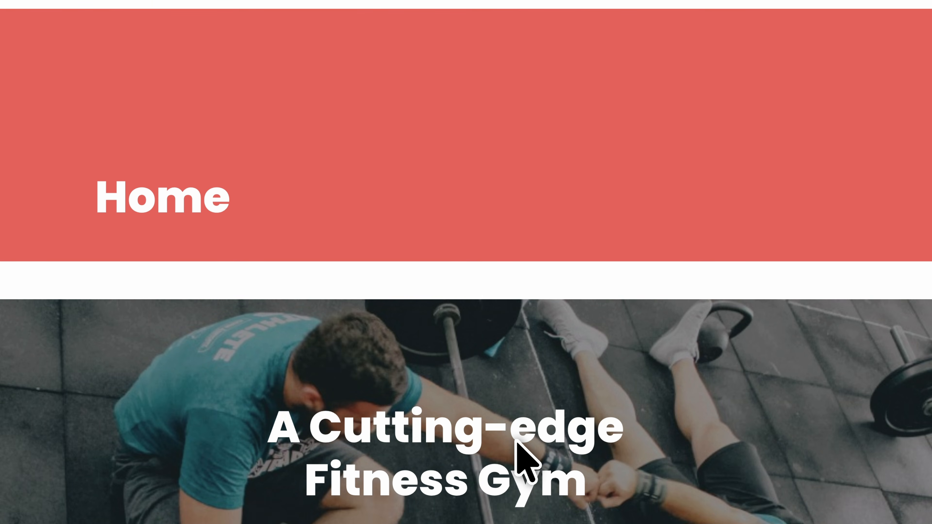
- Examine the imported gym site's homepage down to the footer and return to its header
{"action": "scroll", "coordinate": [565, 396], "scroll_direction": "down", "scroll_amount": 10}
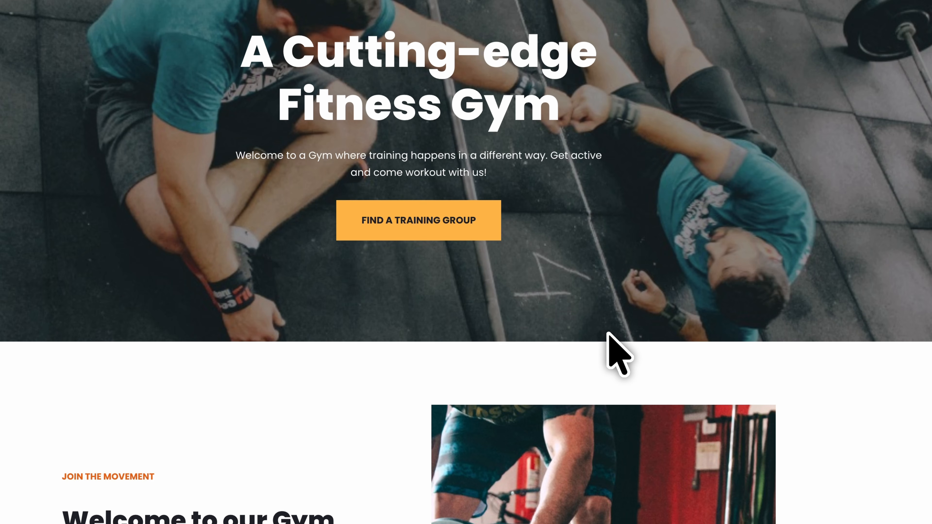
{"action": "scroll", "coordinate": [611, 336], "scroll_direction": "down", "scroll_amount": 15}
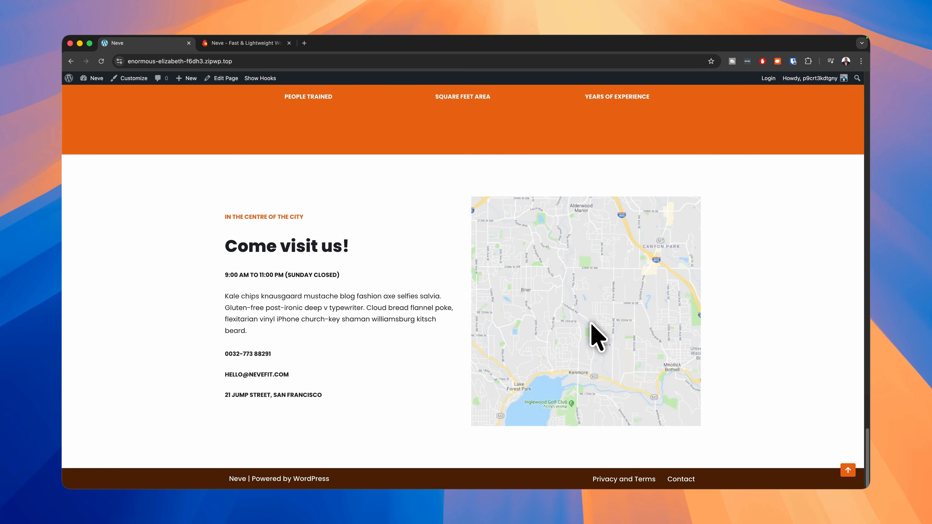
{"action": "scroll", "coordinate": [592, 323], "scroll_direction": "up", "scroll_amount": 20}
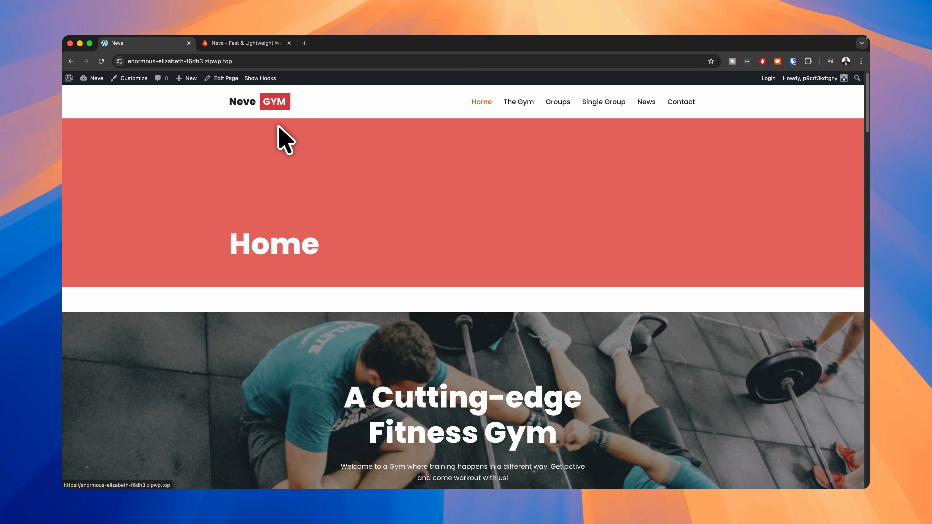
- Check the imported site's The Gym, Groups, Single Group, News and Contact pages, and return to Home
{"action": "left_click", "coordinate": [513, 103]}
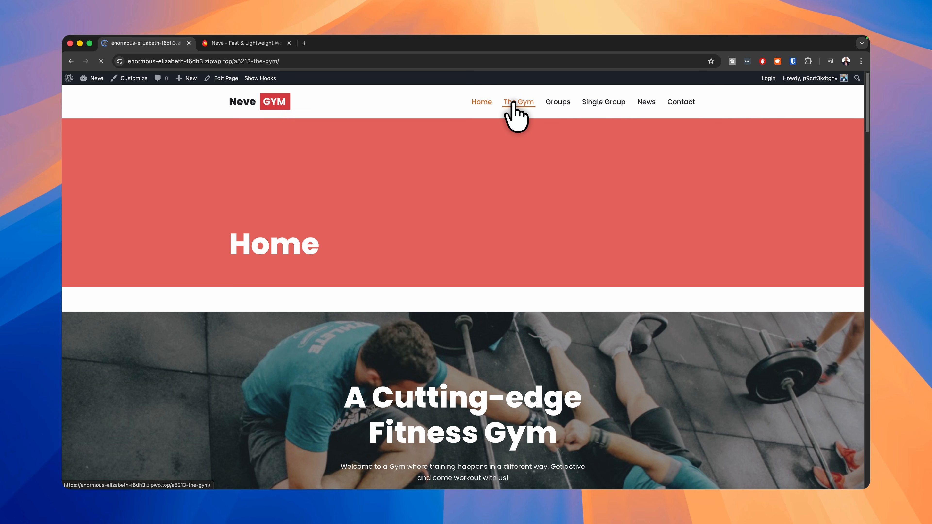
{"action": "left_click", "coordinate": [558, 103]}
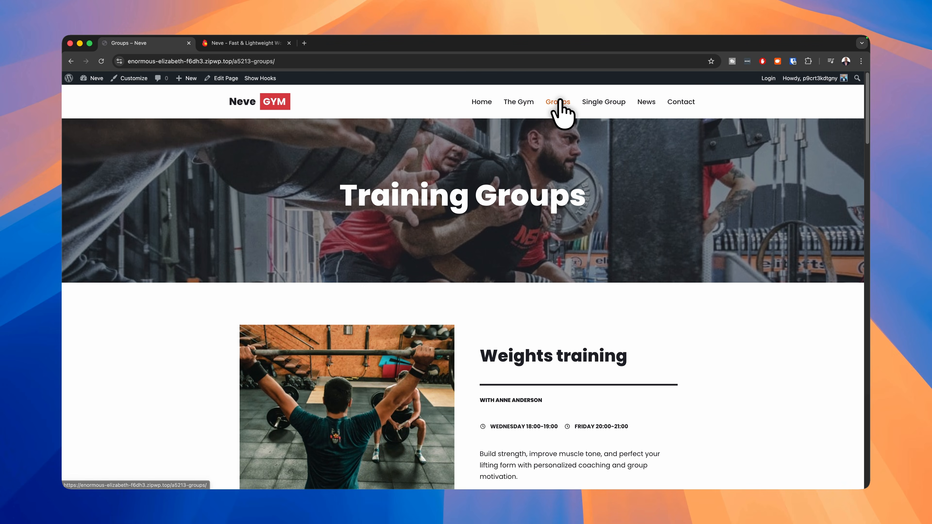
{"action": "left_click", "coordinate": [597, 105]}
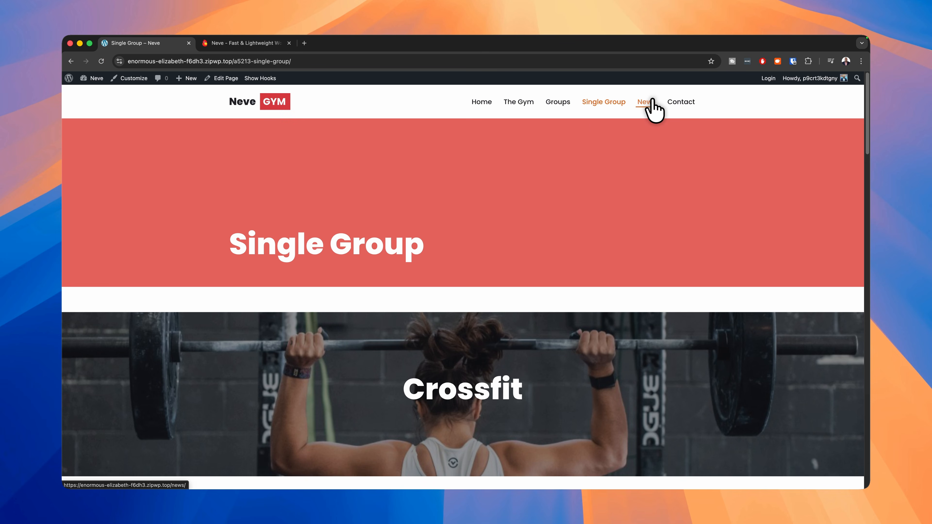
{"action": "left_click", "coordinate": [647, 104]}
{"action": "left_click", "coordinate": [681, 104]}
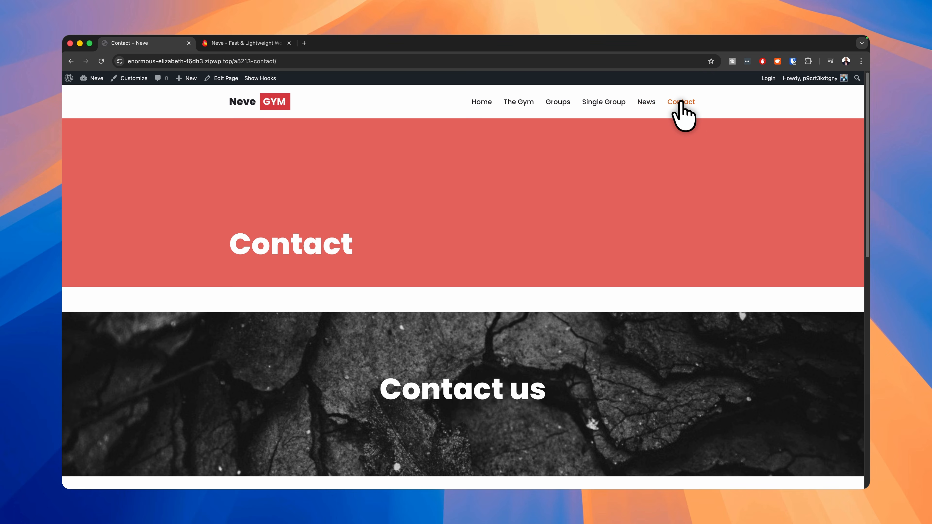
{"action": "left_click", "coordinate": [477, 104]}
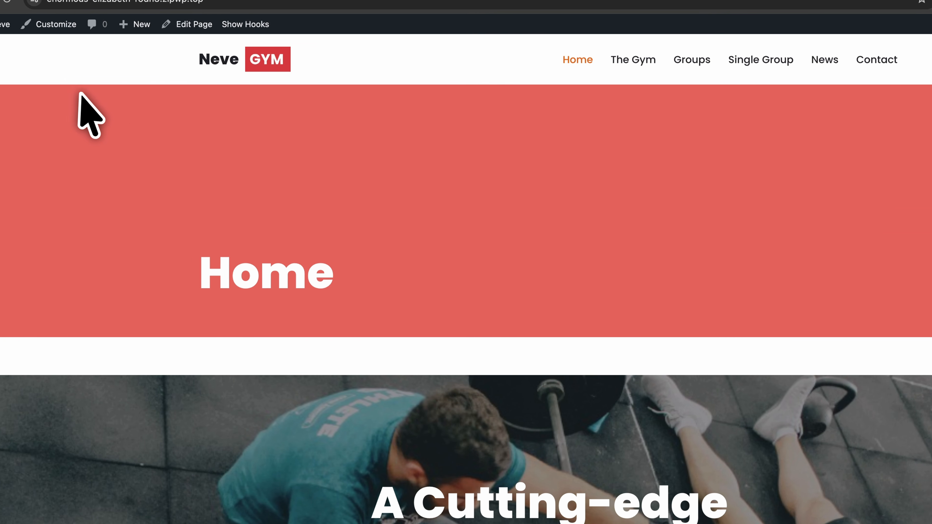
- Open the Neve dashboard in the WordPress admin and launch the theme's Customizer
{"action": "mouse_move", "coordinate": [106, 88]}
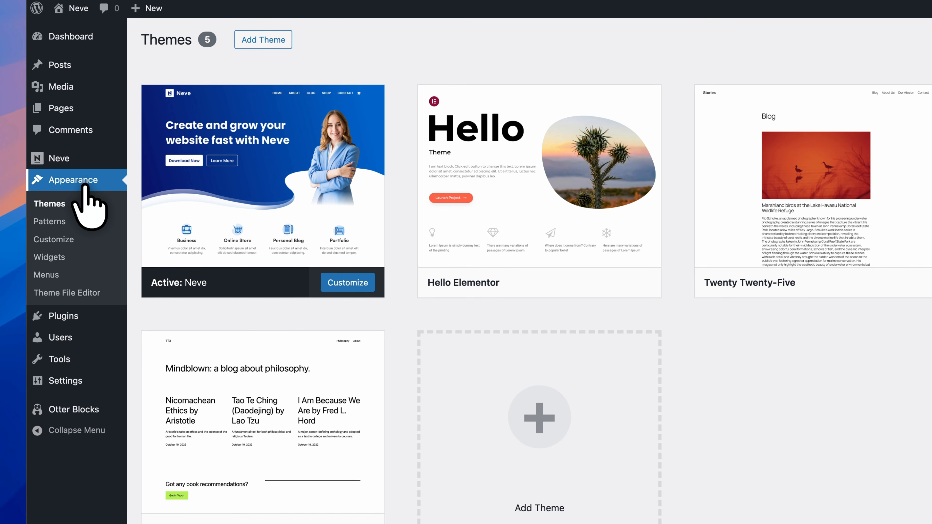
{"action": "mouse_move", "coordinate": [85, 174]}
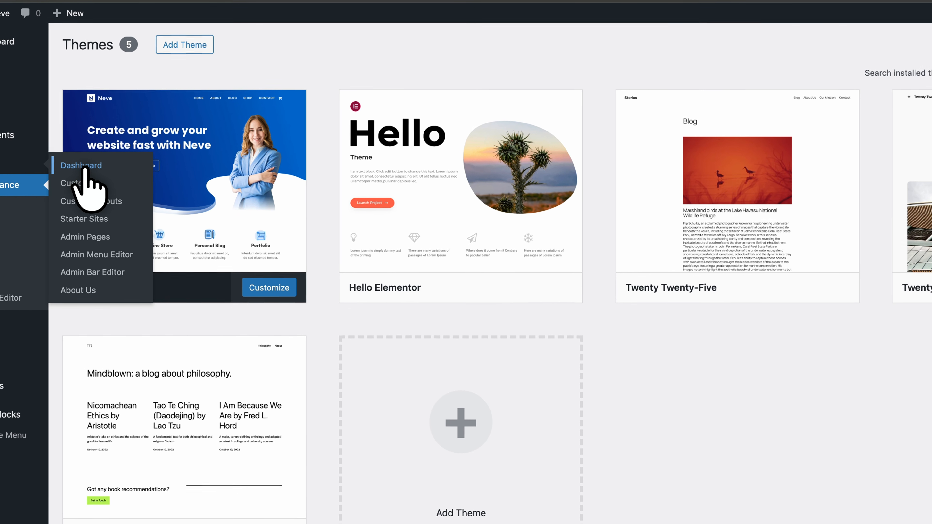
{"action": "left_click", "coordinate": [84, 167]}
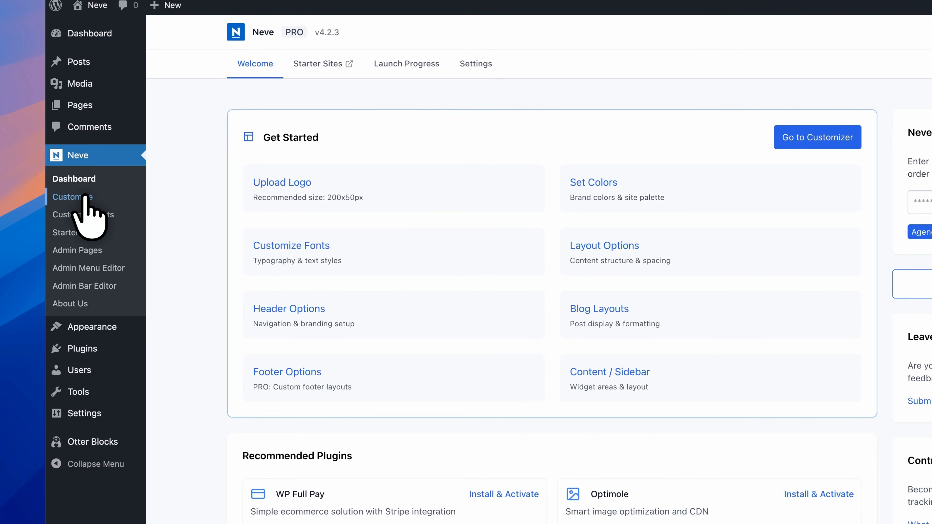
{"action": "left_click", "coordinate": [85, 197]}
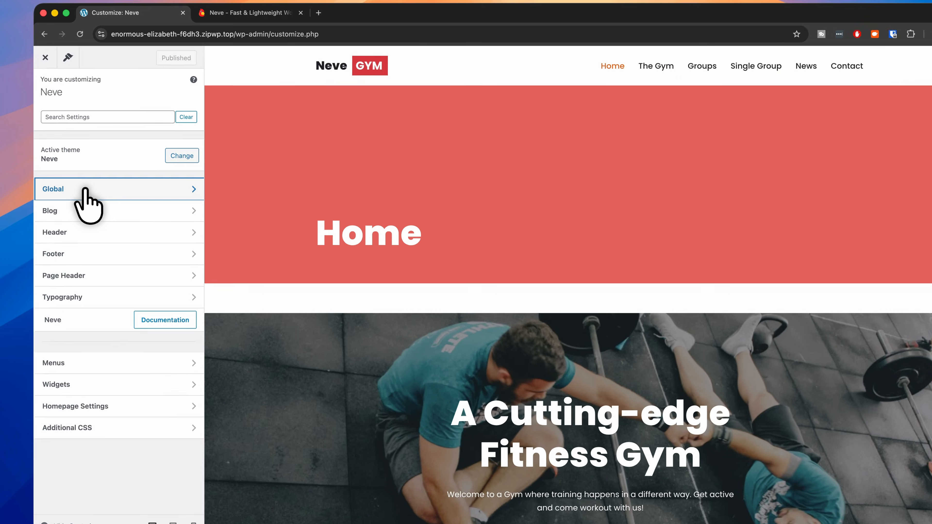
- Set the global Page header layout to Normal and publish the change
{"action": "left_click", "coordinate": [98, 193]}
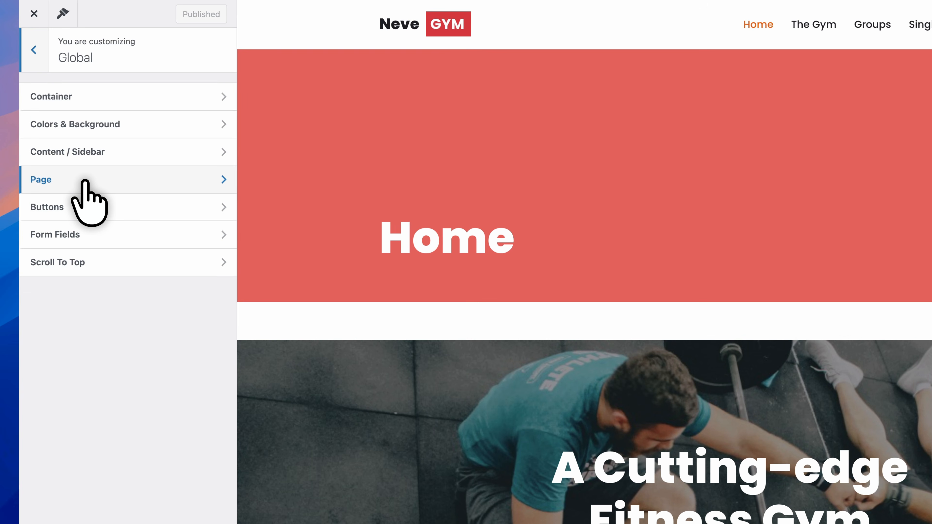
{"action": "left_click", "coordinate": [85, 180]}
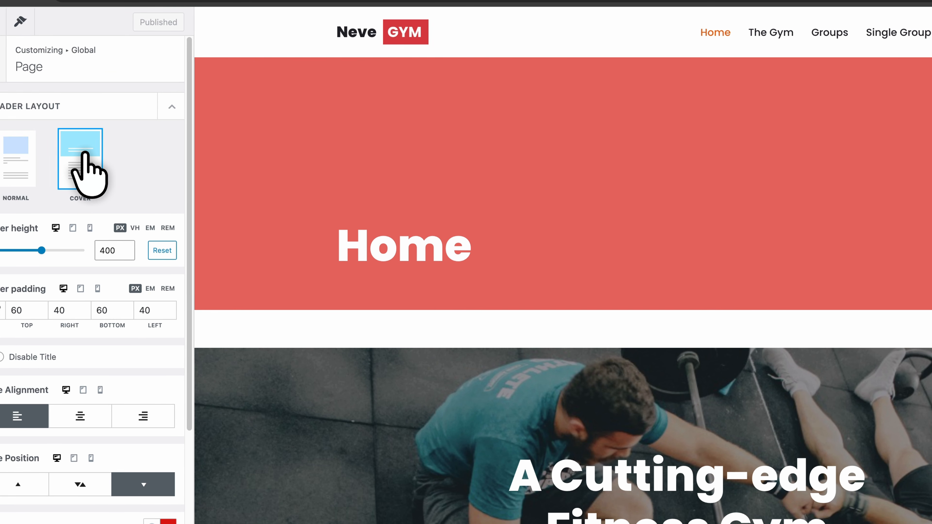
{"action": "left_click", "coordinate": [25, 157]}
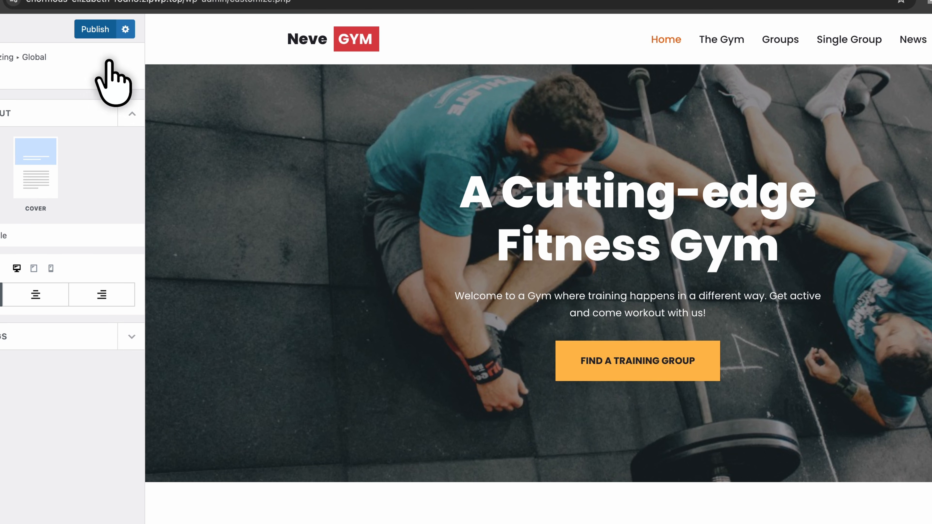
{"action": "left_click", "coordinate": [204, 22]}
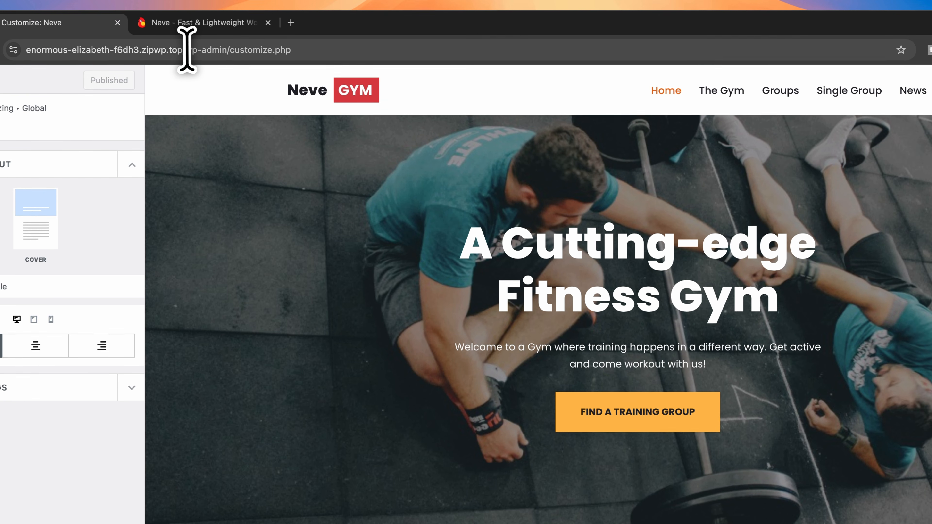
- Open the site's root address in a new browser tab and view The Gym page
{"action": "left_click_drag", "start_coordinate": [320, 16], "coordinate": [166, 16]}
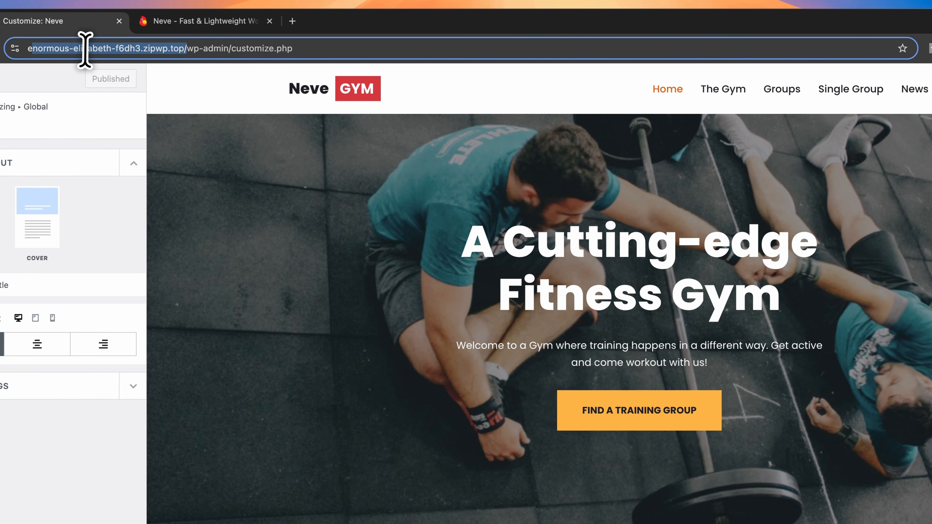
{"action": "left_click_drag", "start_coordinate": [85, 50], "coordinate": [19, 46]}
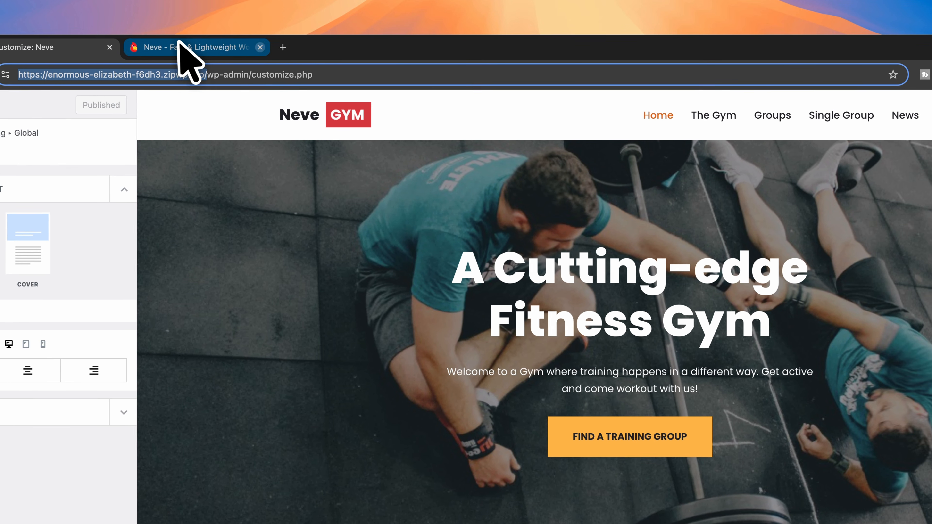
{"action": "left_click", "coordinate": [282, 47]}
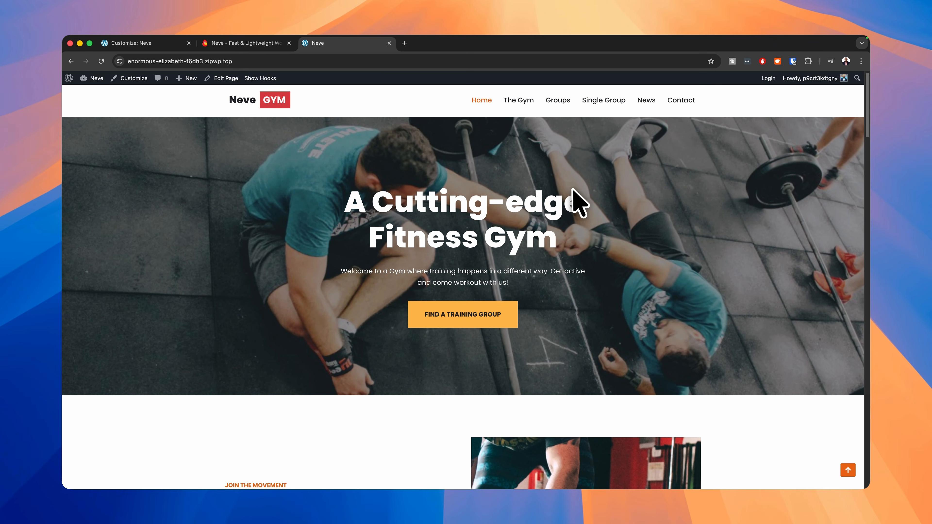
{"action": "left_click", "coordinate": [517, 100]}
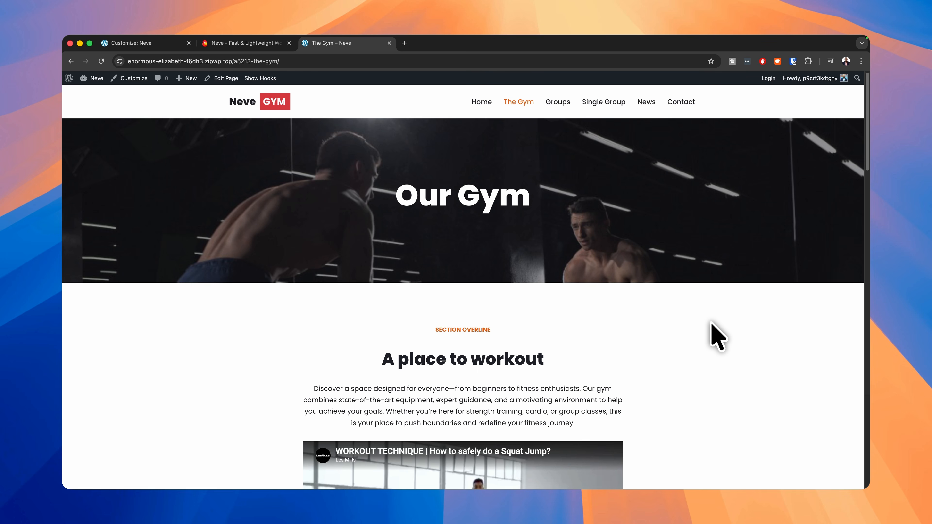
- Open the site's home page, inspect it in the browser's developer tools and review its layout at mobile width
{"action": "left_click", "coordinate": [488, 100]}
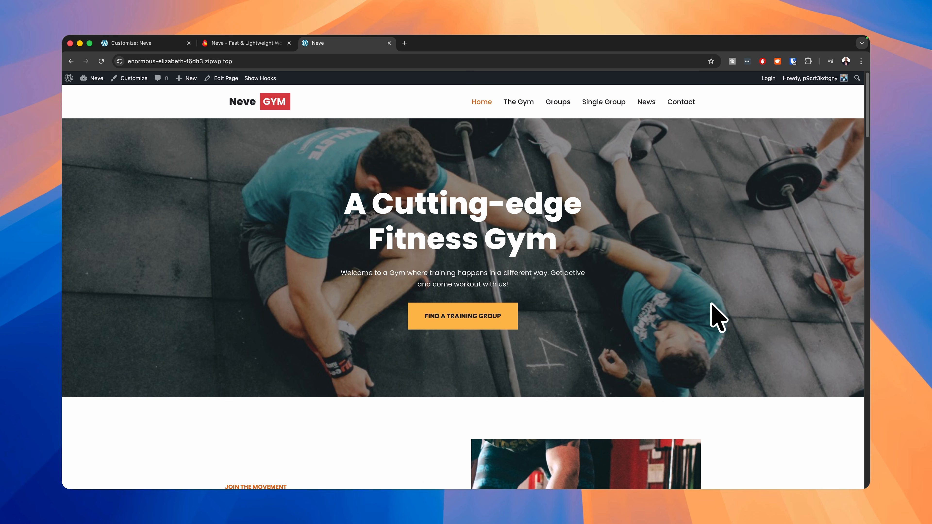
{"action": "right_click", "coordinate": [708, 294]}
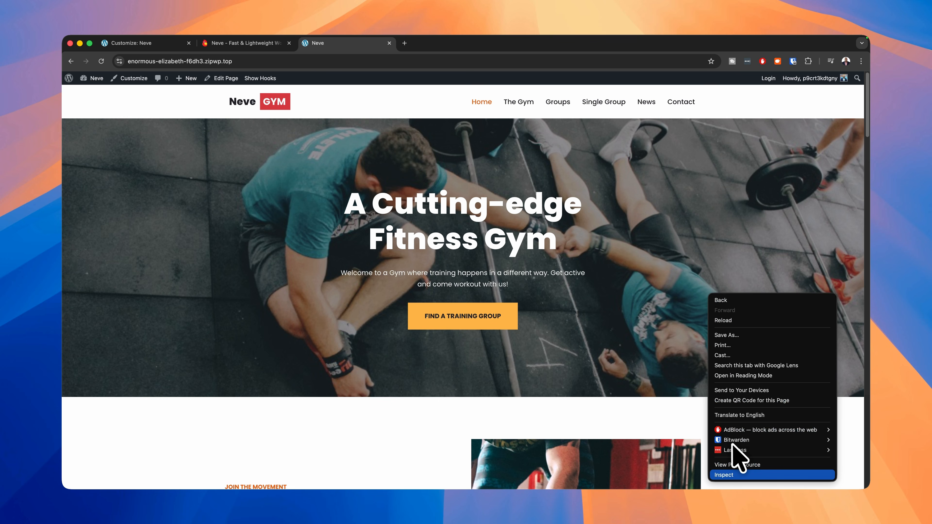
{"action": "left_click", "coordinate": [731, 475]}
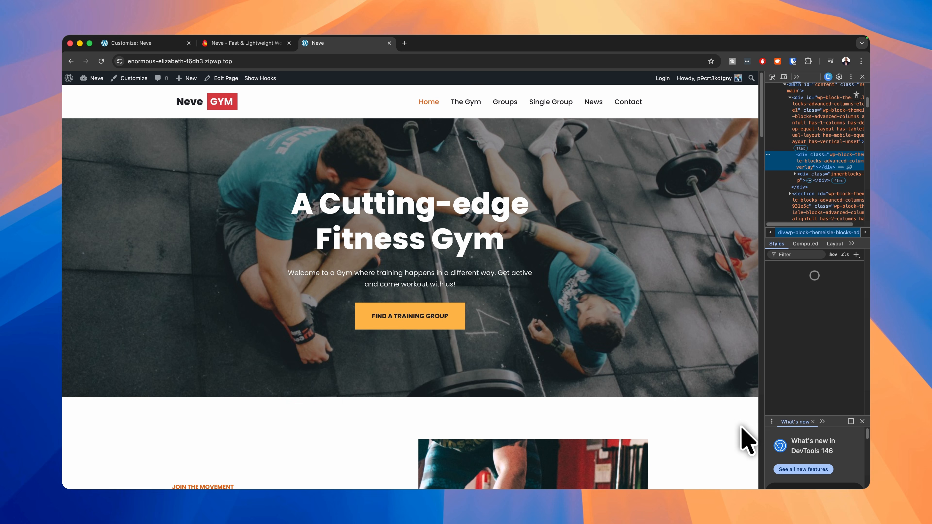
{"action": "left_click_drag", "start_coordinate": [765, 363], "coordinate": [239, 329]}
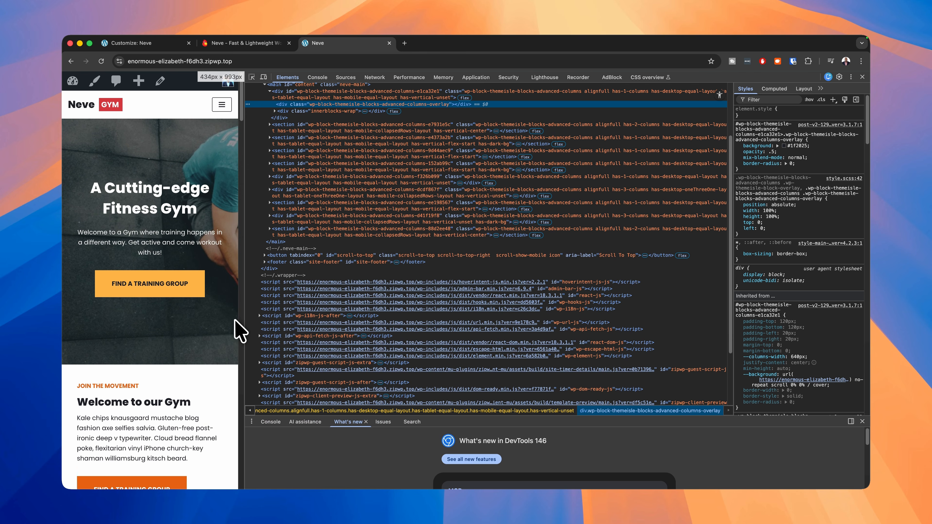
{"action": "scroll", "coordinate": [213, 331], "scroll_direction": "down", "scroll_amount": 3}
{"action": "scroll", "coordinate": [216, 343], "scroll_direction": "down", "scroll_amount": 15}
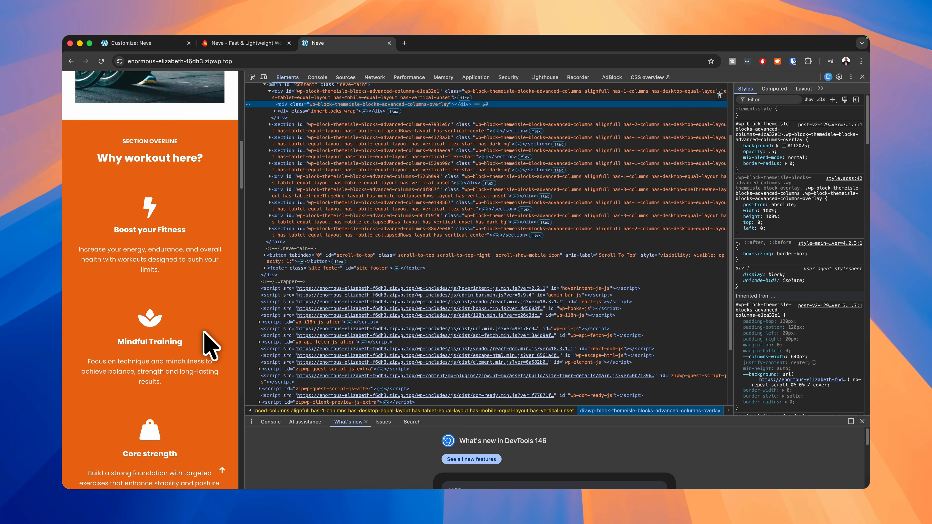
{"action": "scroll", "coordinate": [211, 345], "scroll_direction": "down", "scroll_amount": 15}
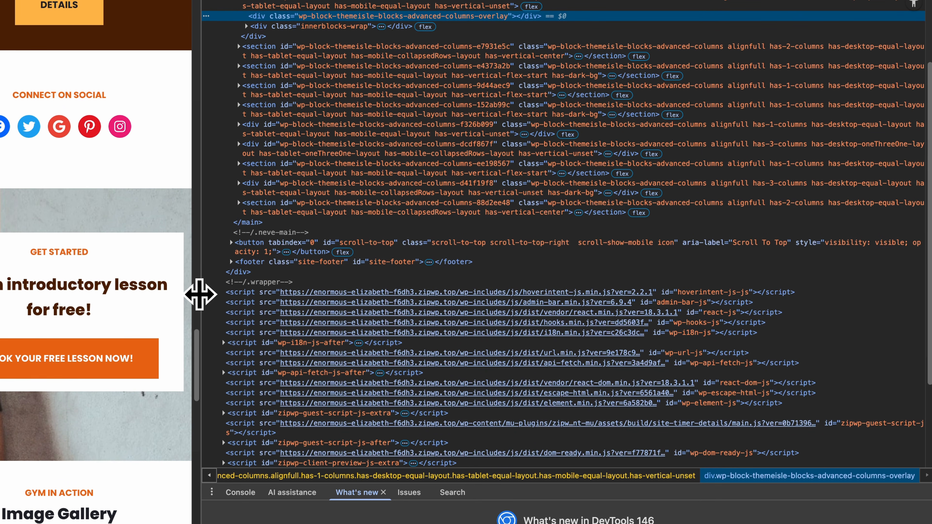
- Widen the page preview back to desktop width and review the home page sections up to the hero
{"action": "left_click_drag", "start_coordinate": [246, 292], "coordinate": [825, 316]}
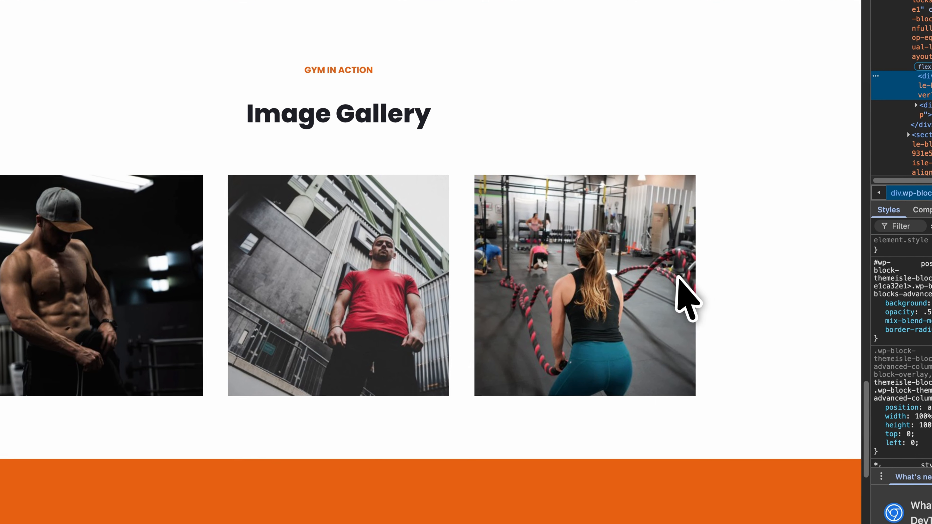
{"action": "scroll", "coordinate": [474, 345], "scroll_direction": "up", "scroll_amount": 20}
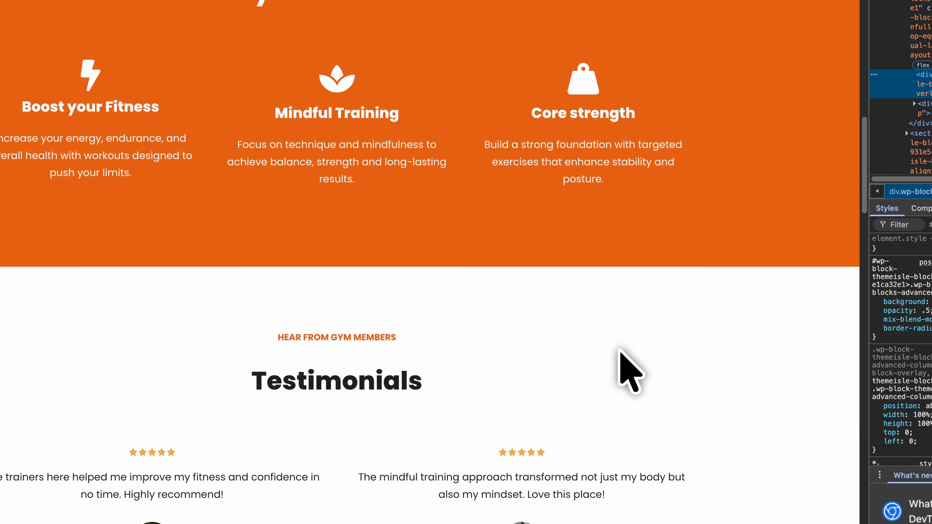
{"action": "scroll", "coordinate": [619, 351], "scroll_direction": "up", "scroll_amount": 15}
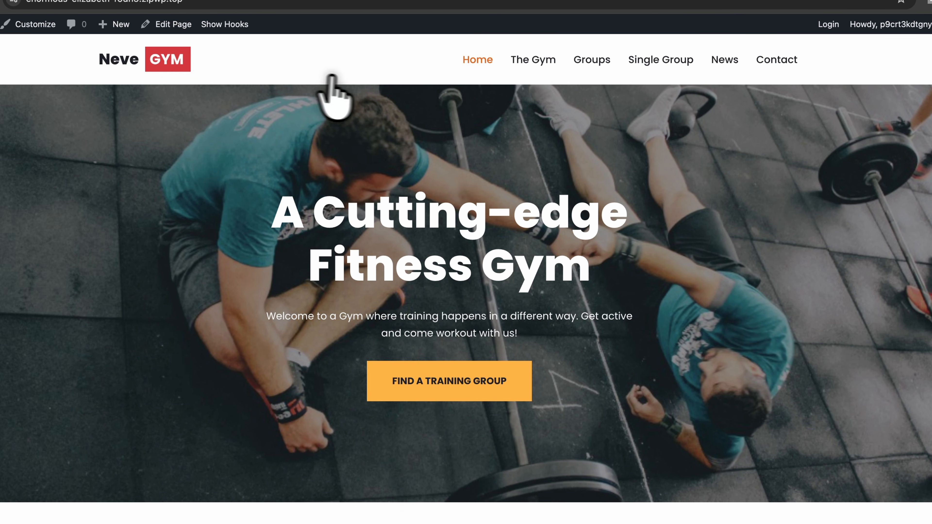
- Open the home page in the block editor and dismiss the Otter Blocks welcome tour
{"action": "mouse_move", "coordinate": [0, 24]}
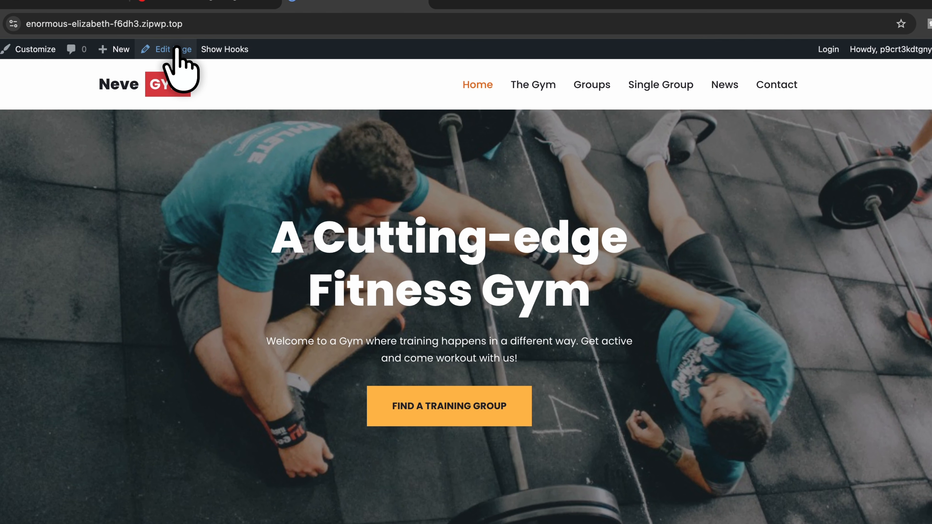
{"action": "left_click", "coordinate": [176, 49]}
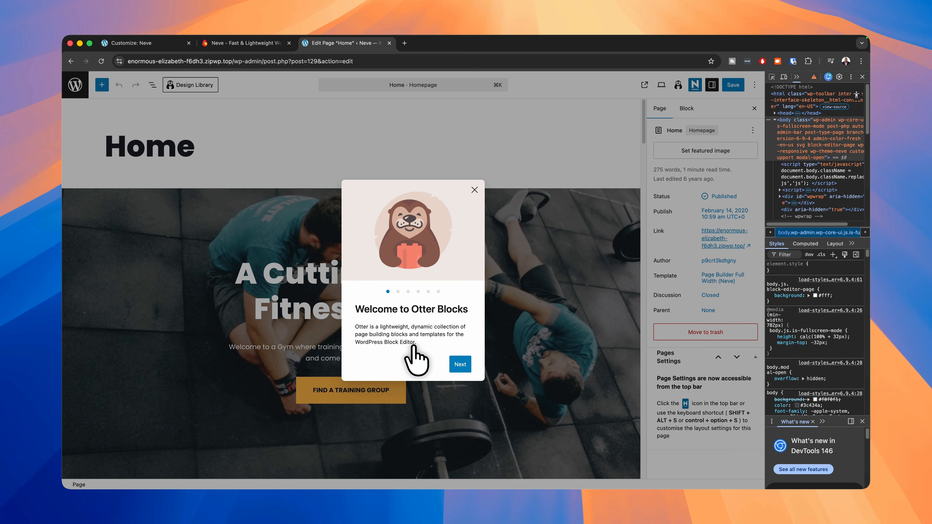
{"action": "left_click", "coordinate": [460, 364]}
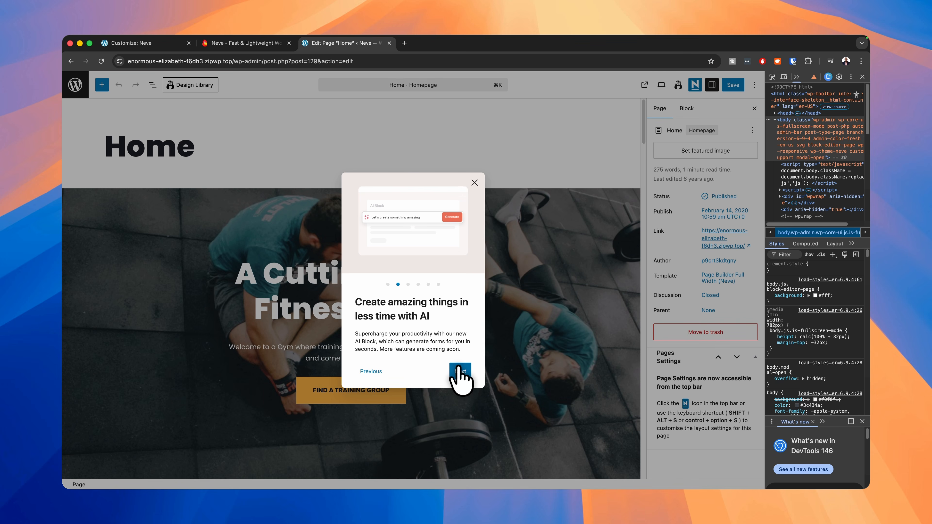
{"action": "left_click", "coordinate": [459, 371]}
{"action": "left_click", "coordinate": [460, 371]}
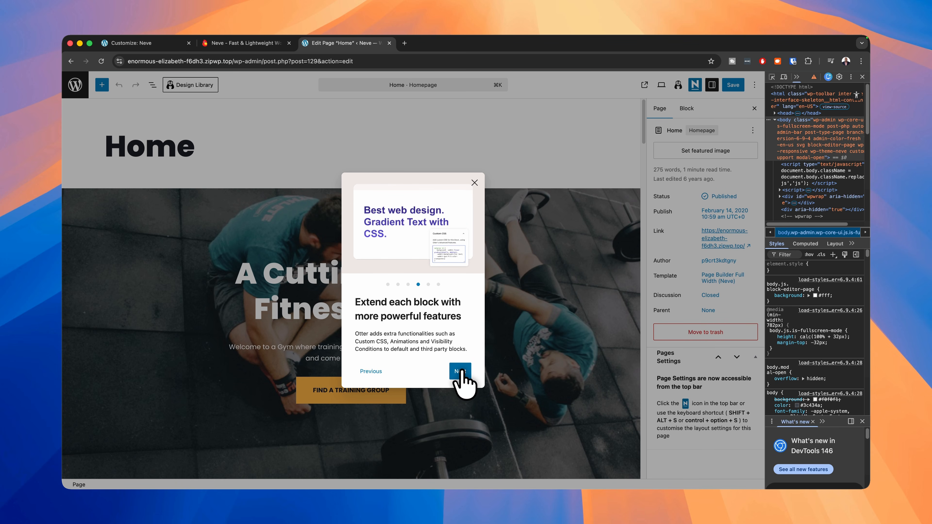
{"action": "left_click", "coordinate": [460, 371]}
{"action": "left_click", "coordinate": [473, 183]}
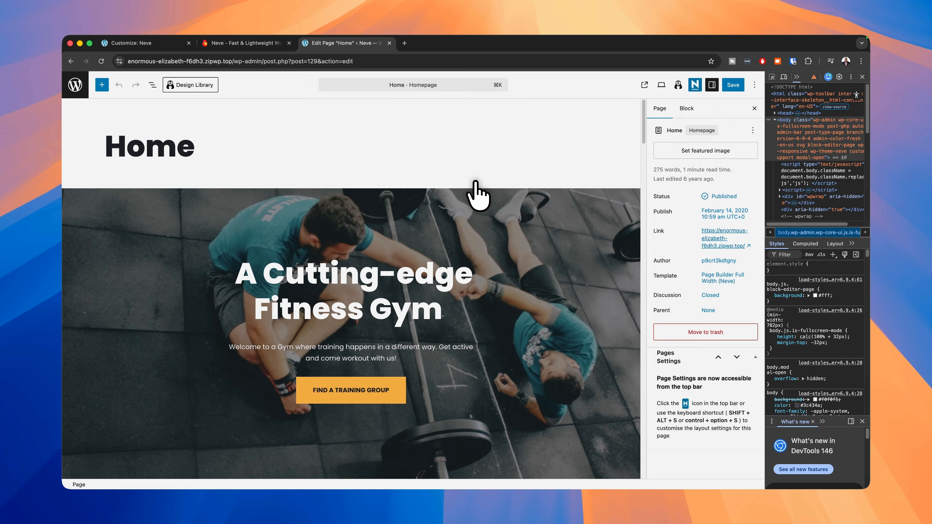
- Set the font size of the hero's welcome paragraph to M
{"action": "scroll", "coordinate": [440, 294], "scroll_direction": "down", "scroll_amount": 3}
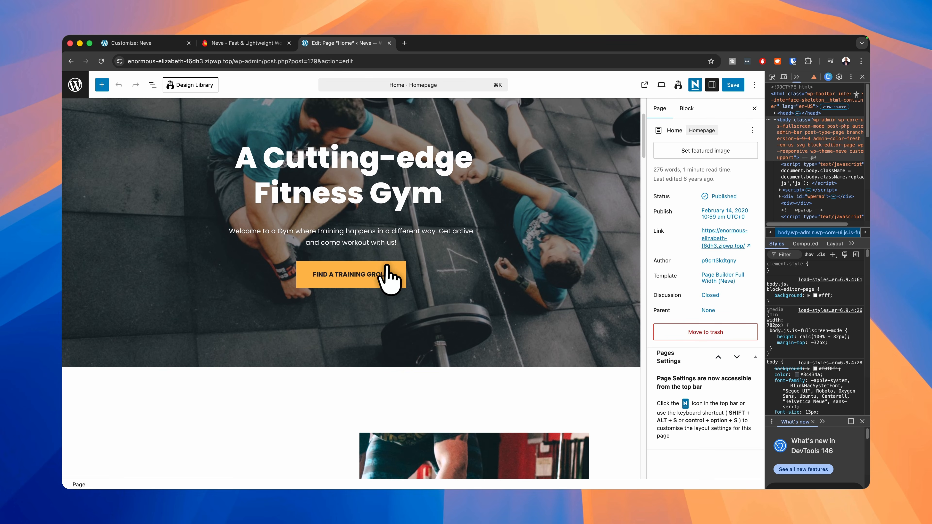
{"action": "left_click", "coordinate": [369, 234]}
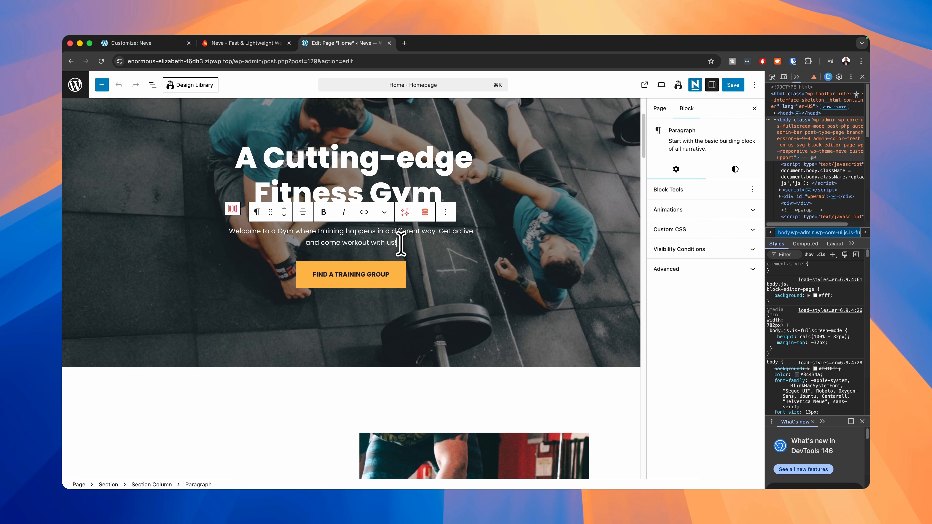
{"action": "left_click_drag", "start_coordinate": [401, 243], "coordinate": [383, 242]}
{"action": "left_click", "coordinate": [304, 231]}
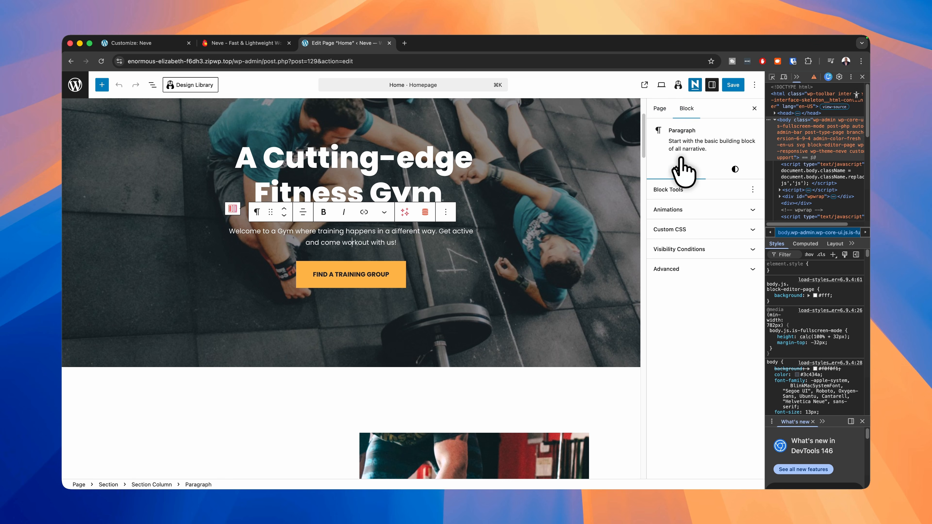
{"action": "left_click", "coordinate": [735, 170]}
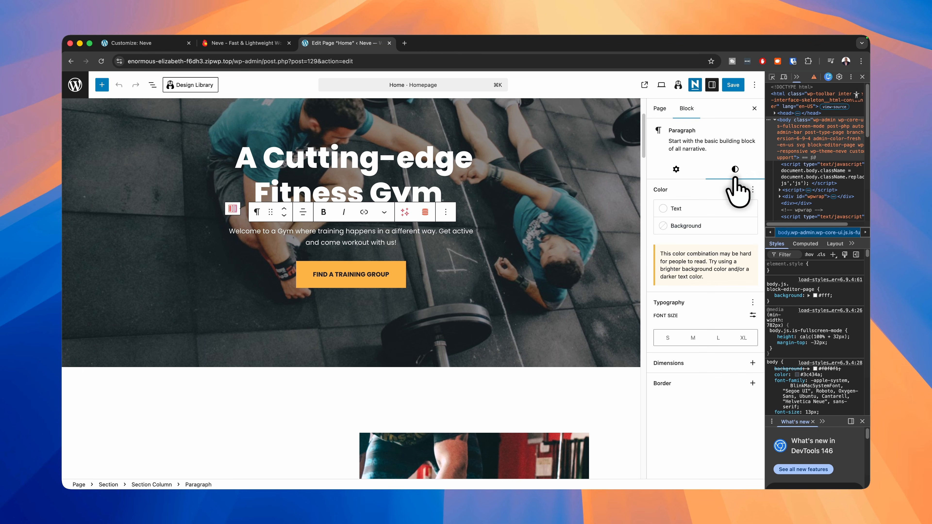
{"action": "left_click", "coordinate": [692, 338]}
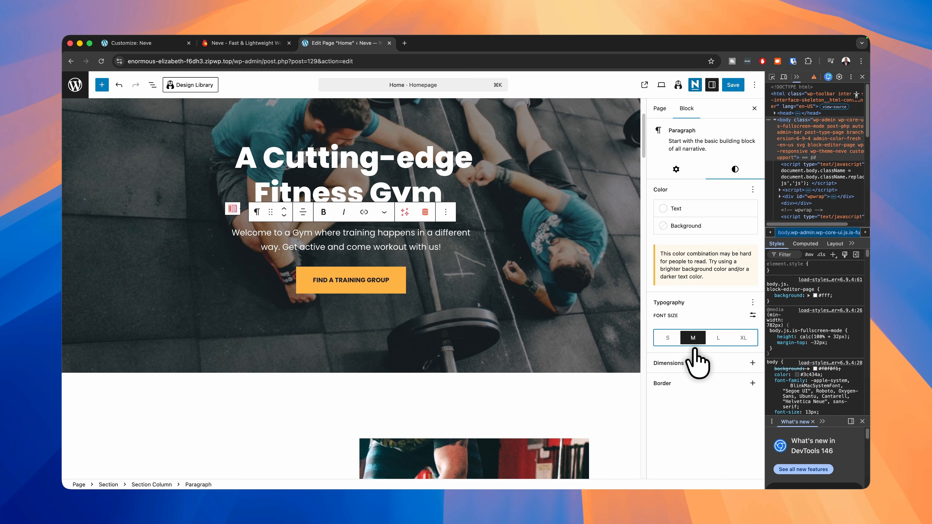
- Try to rephrase the hero paragraph with Otter's AI writing tool
{"action": "left_click", "coordinate": [406, 214]}
{"action": "left_click", "coordinate": [410, 292]}
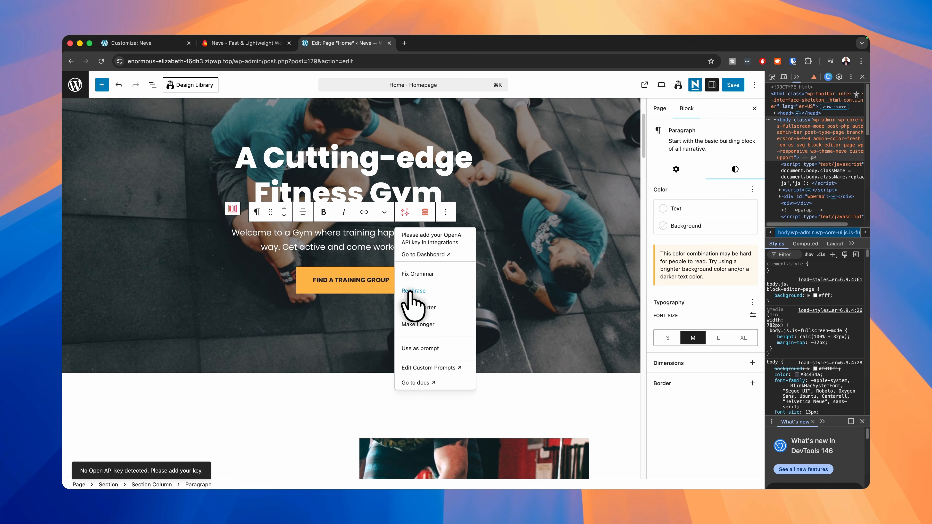
{"action": "left_click", "coordinate": [350, 333]}
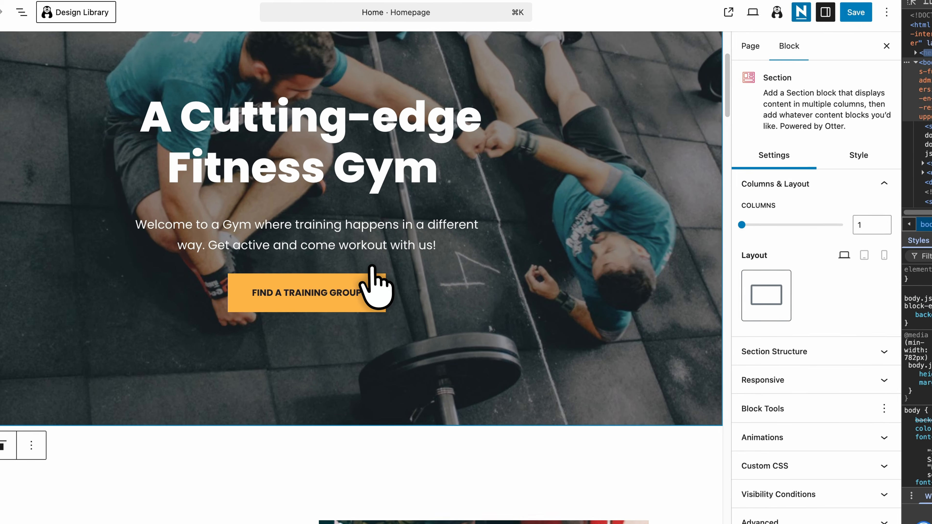
- Set the font size of the paragraph under "Welcome to our Gym" to 20 px
{"action": "scroll", "coordinate": [501, 356], "scroll_direction": "down", "scroll_amount": 10}
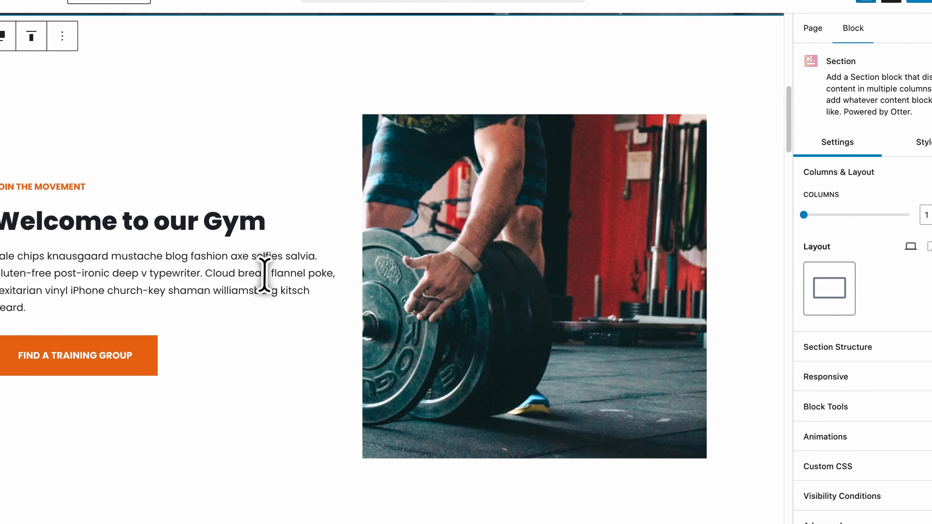
{"action": "left_click", "coordinate": [264, 274]}
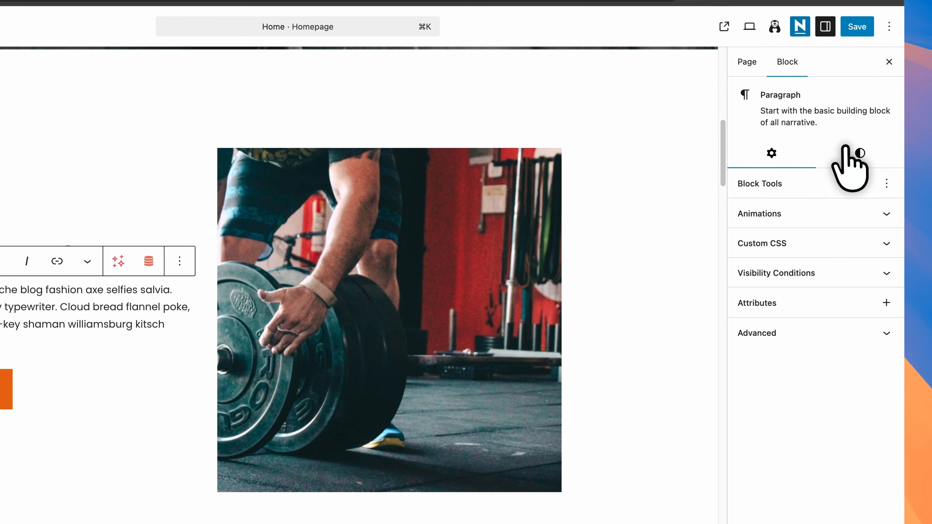
{"action": "left_click", "coordinate": [826, 185]}
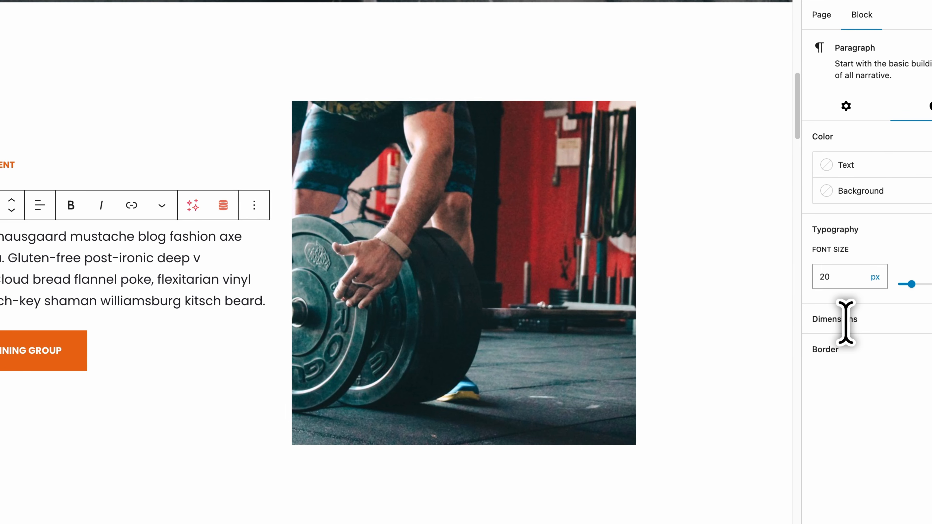
- Select the barbell image beside "Welcome to our Gym" and check its style and resolution options
{"action": "scroll", "coordinate": [502, 330], "scroll_direction": "down", "scroll_amount": 3}
{"action": "left_click", "coordinate": [501, 338]}
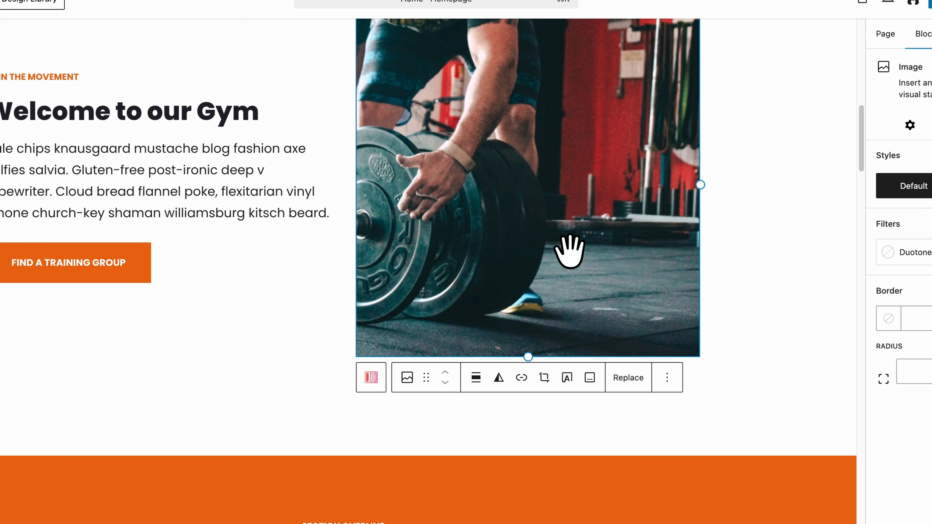
{"action": "scroll", "coordinate": [569, 251], "scroll_direction": "up", "scroll_amount": 3}
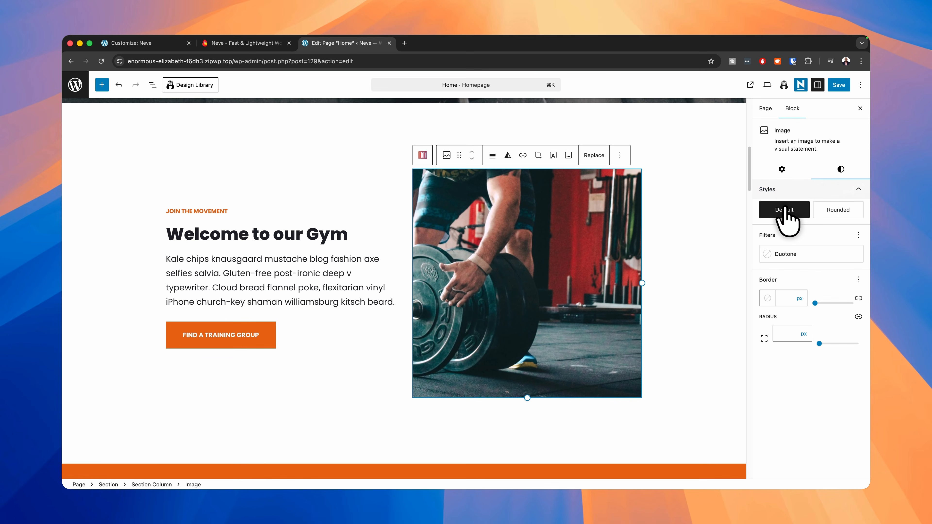
{"action": "left_click", "coordinate": [782, 169]}
{"action": "left_click", "coordinate": [791, 315]}
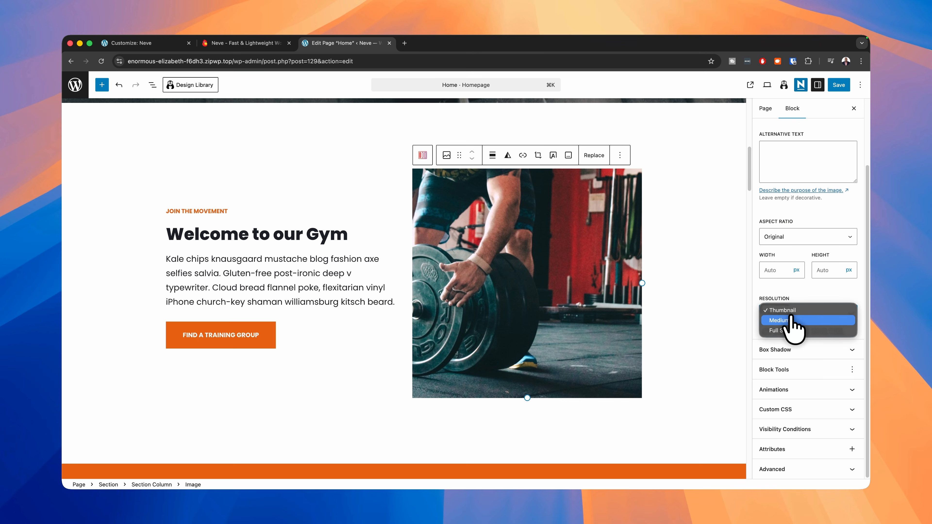
{"action": "left_click", "coordinate": [803, 348]}
- Try out the barbell image's box shadow by switching its shadow properties on and off
{"action": "left_click", "coordinate": [774, 350]}
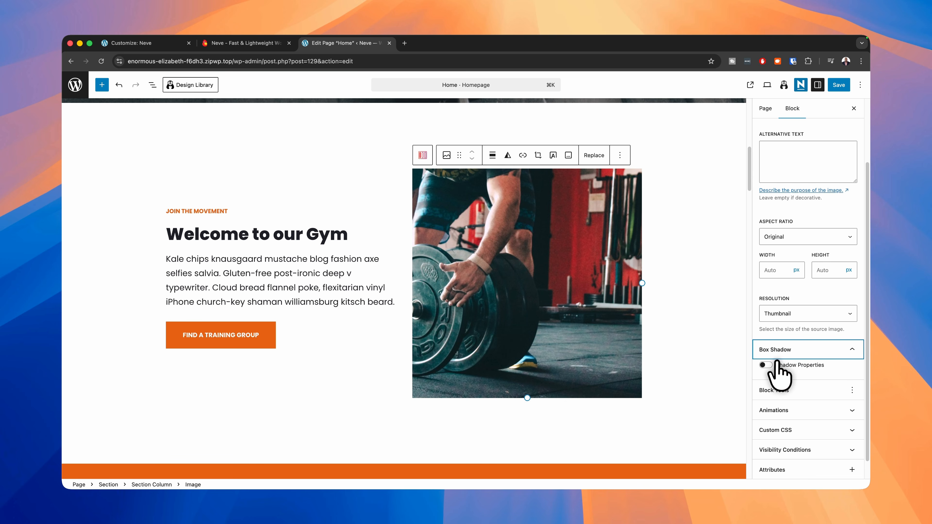
{"action": "left_click", "coordinate": [765, 364]}
{"action": "left_click", "coordinate": [766, 365]}
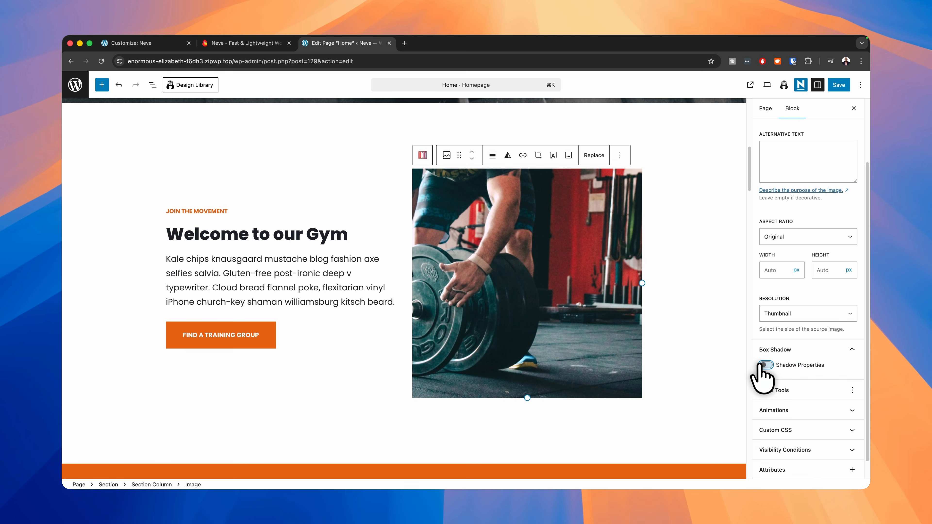
{"action": "left_click", "coordinate": [765, 364]}
{"action": "left_click", "coordinate": [765, 365]}
- Look through the animation effects available for the barbell image, keeping None
{"action": "scroll", "coordinate": [785, 374], "scroll_direction": "down", "scroll_amount": 1}
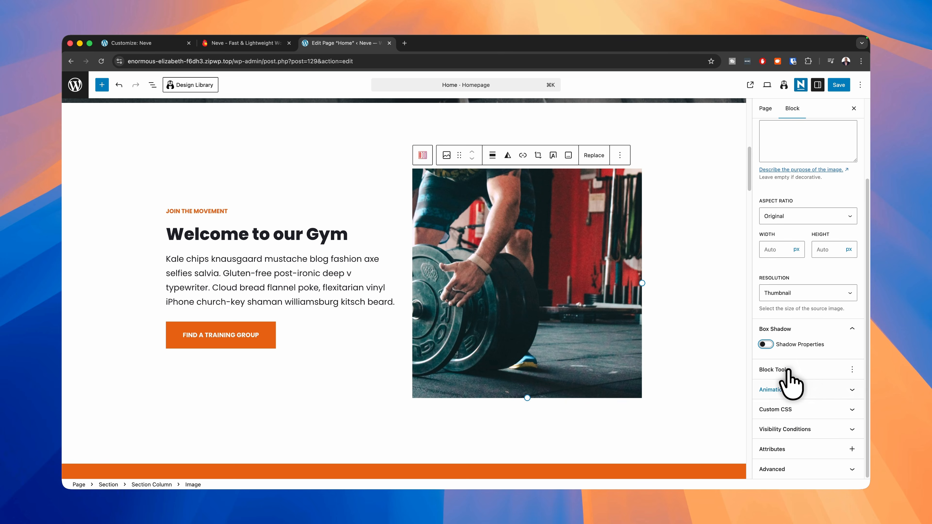
{"action": "left_click", "coordinate": [785, 390]}
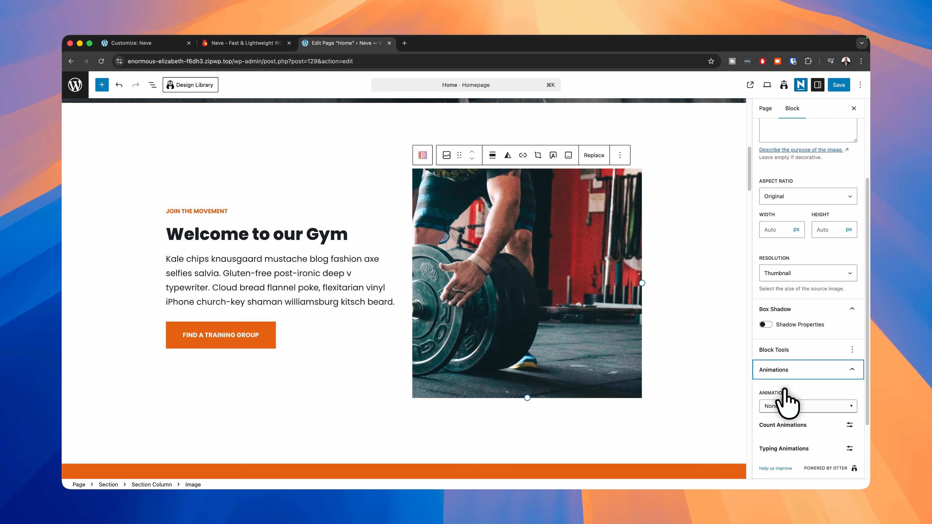
{"action": "left_click", "coordinate": [794, 409]}
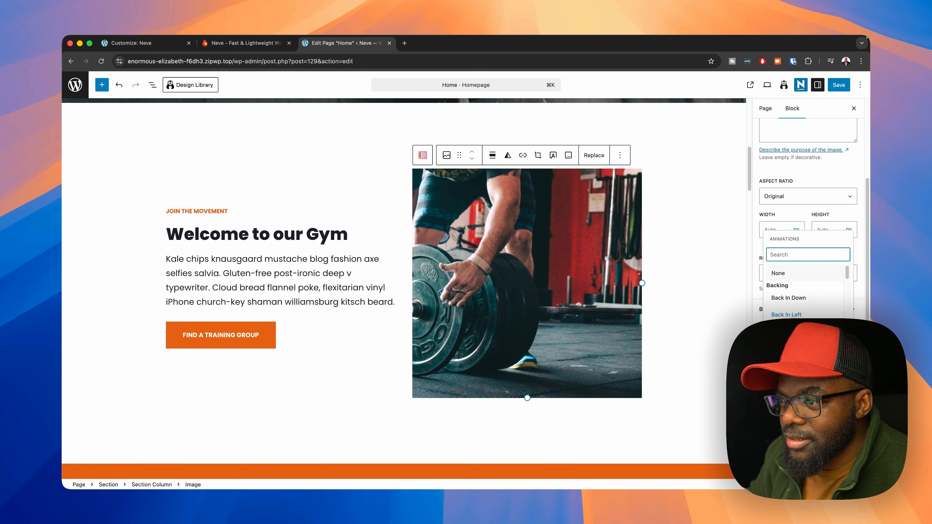
{"action": "left_click", "coordinate": [809, 298]}
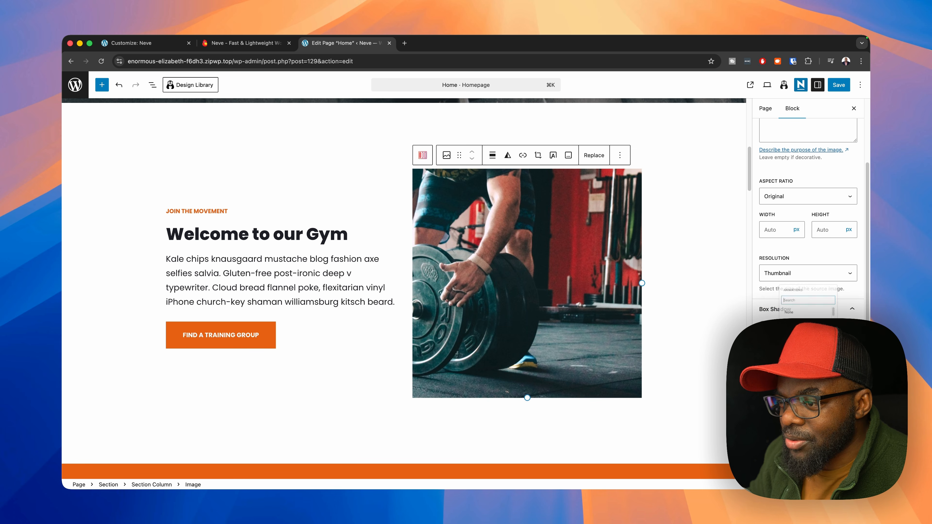
{"action": "left_click", "coordinate": [795, 272]}
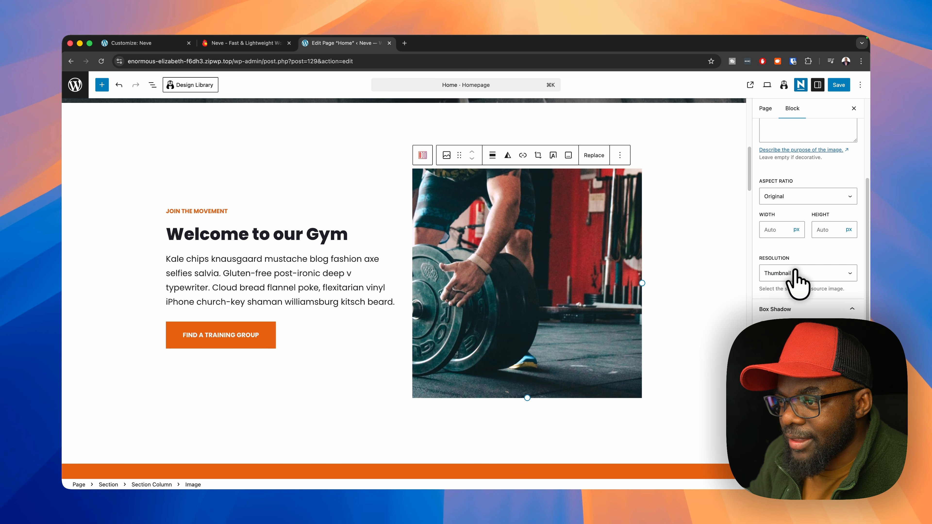
{"action": "scroll", "coordinate": [794, 272], "scroll_direction": "down", "scroll_amount": 3}
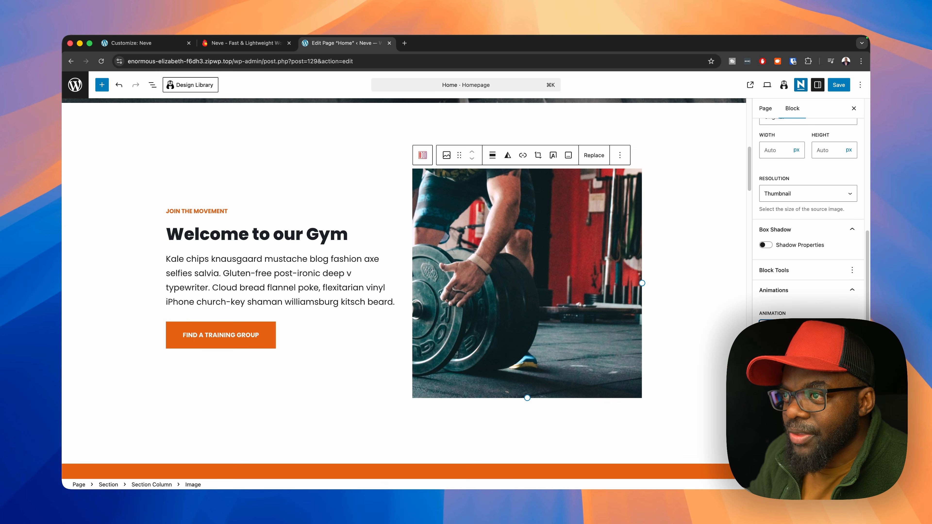
- Save the edited home page and return to the list of all pages in the WordPress admin
{"action": "left_click", "coordinate": [839, 85]}
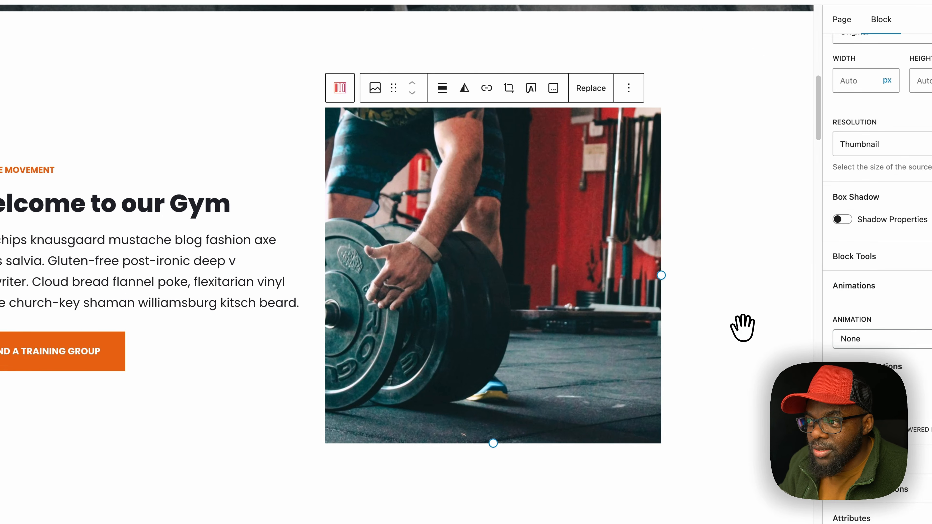
{"action": "left_click", "coordinate": [696, 318]}
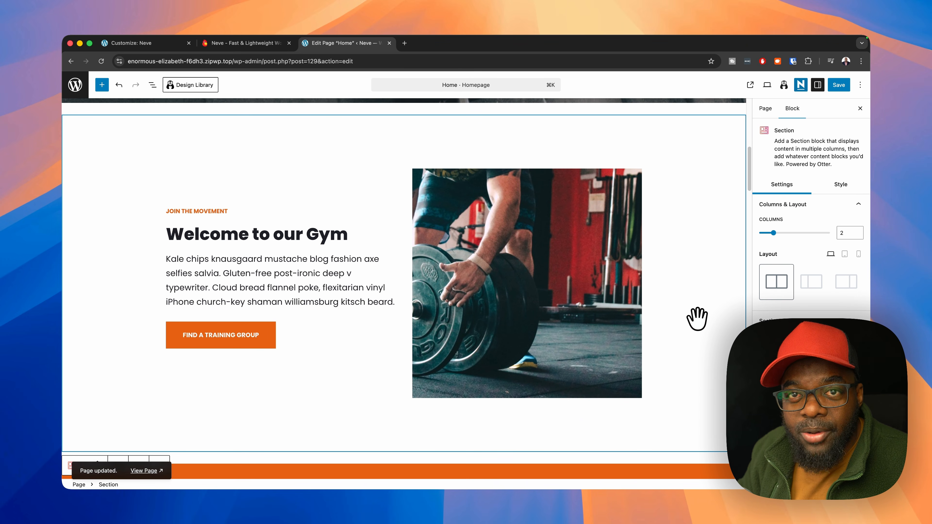
{"action": "scroll", "coordinate": [696, 318], "scroll_direction": "up", "scroll_amount": 10}
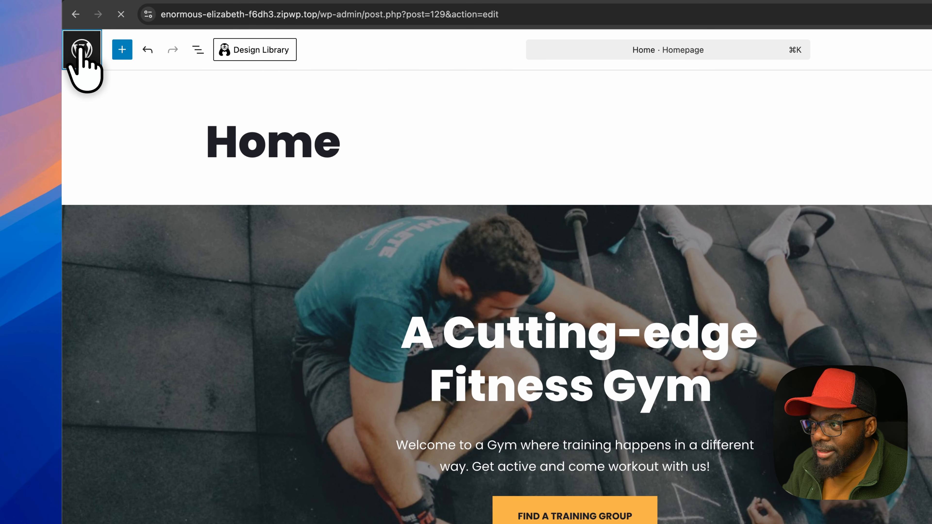
{"action": "left_click", "coordinate": [0, 22]}
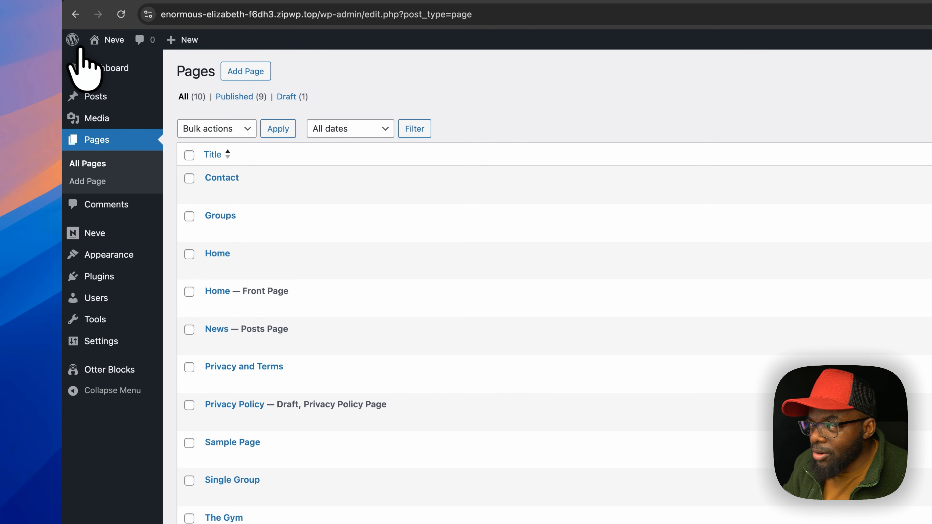